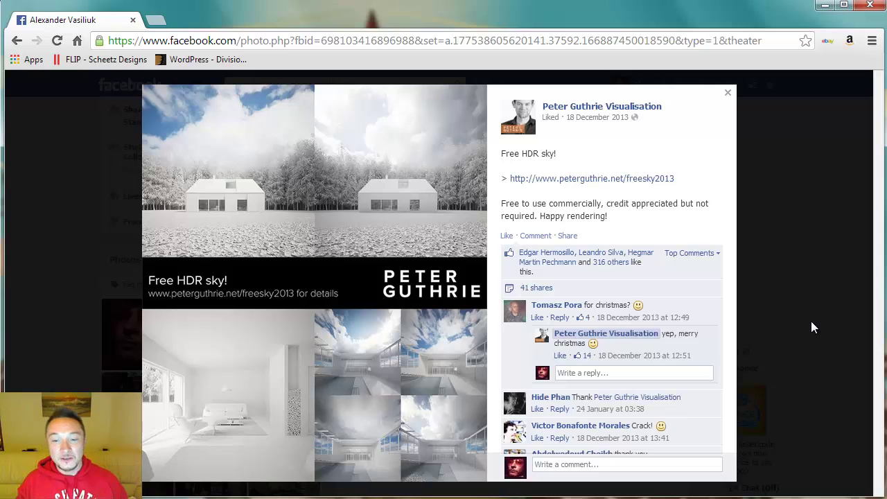
Open the freesky2013 link from the post and review the free HDR sky's download form and usage guidelines
click(565, 179)
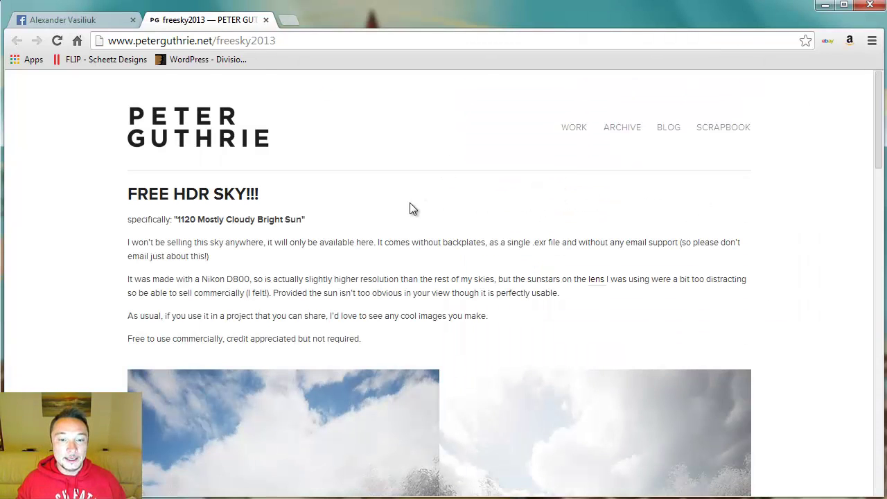
scroll(410, 209, down, 6)
scroll(409, 208, down, 7)
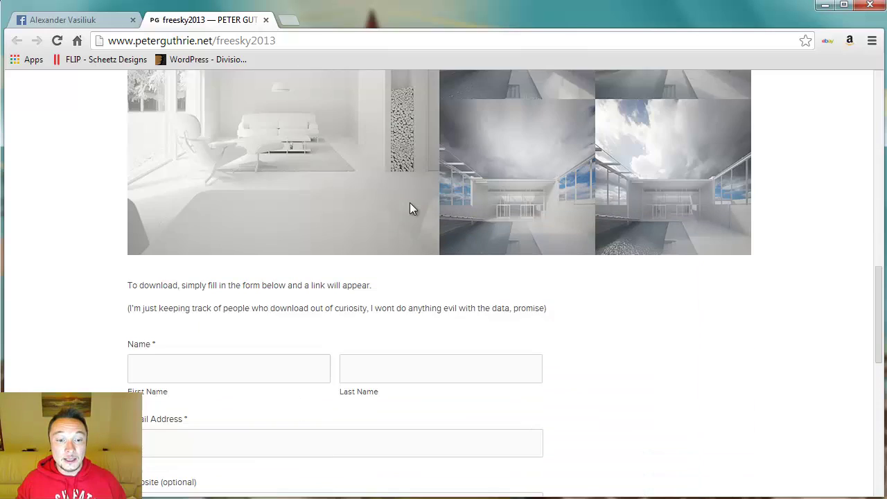
scroll(232, 293, down, 3)
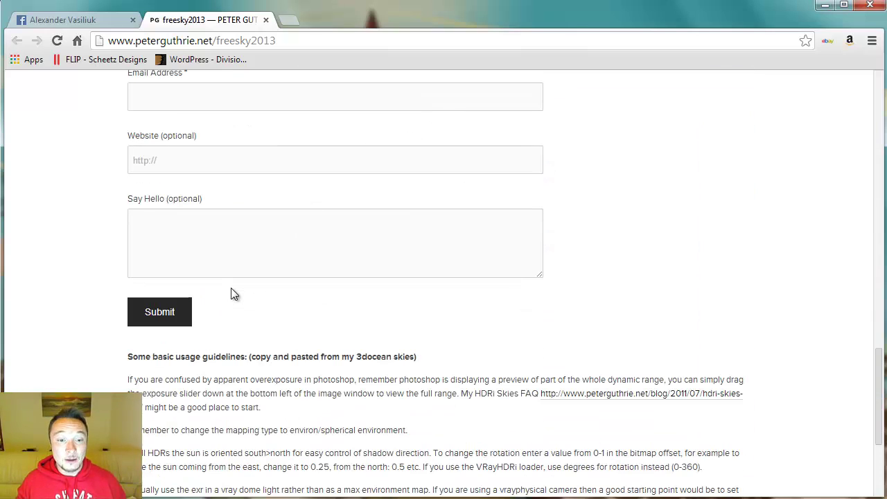
scroll(232, 294, down, 3)
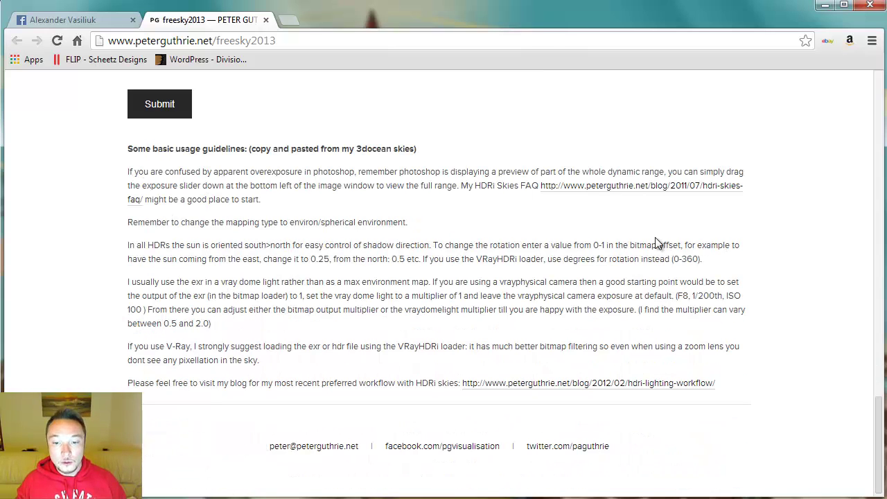
Open the linked HDRi lighting workflow article, skim its gamma settings, and return to the freesky2013 download page
click(652, 383)
scroll(291, 276, down, 6)
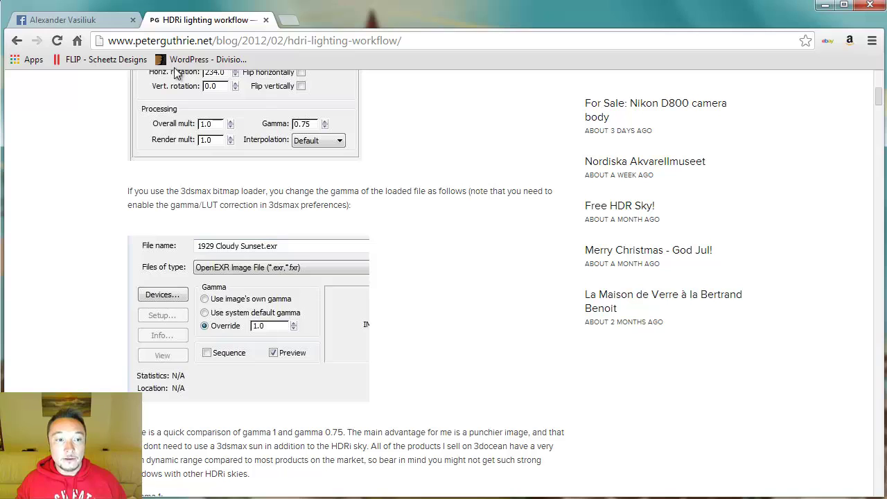
click(18, 43)
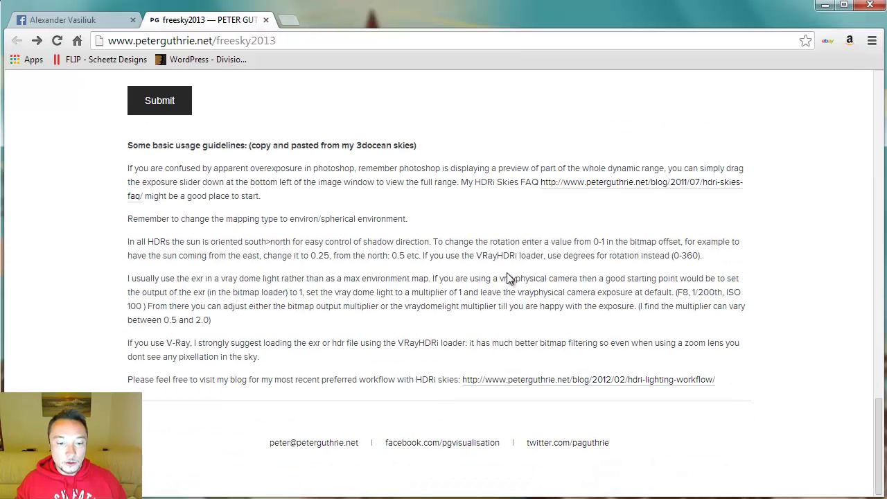
scroll(290, 266, up, 2)
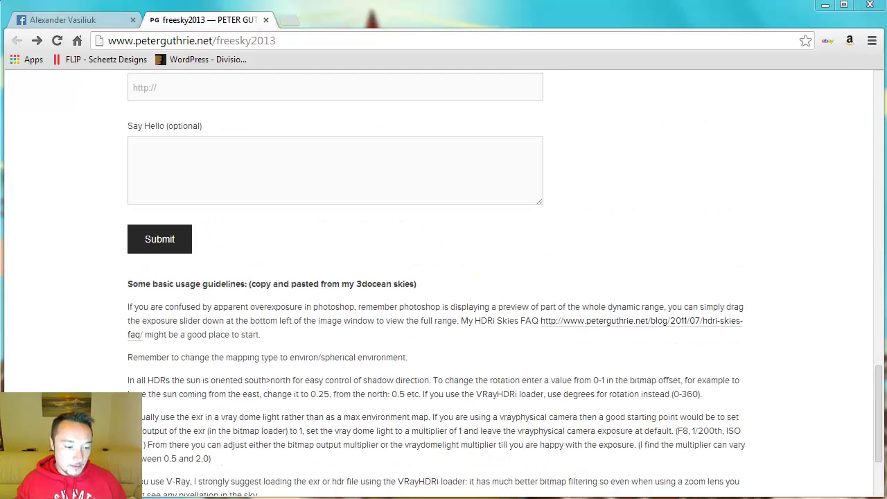
Switch to the Windows Explorer window and open the FREE HDRI Scene folder
key(alt+Tab)
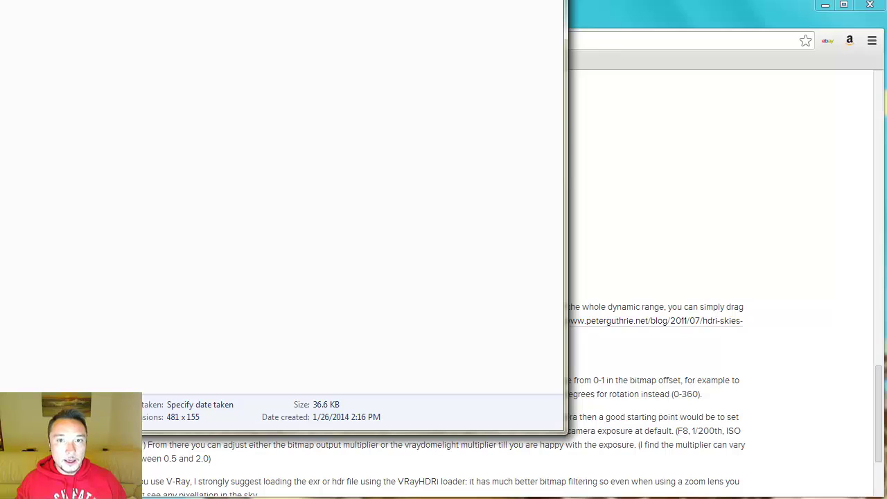
key(alt+Tab)
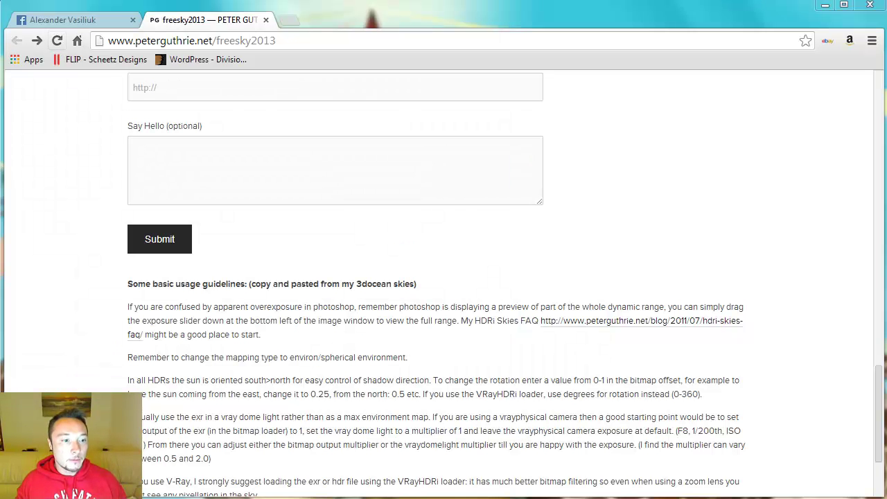
key(alt+Tab)
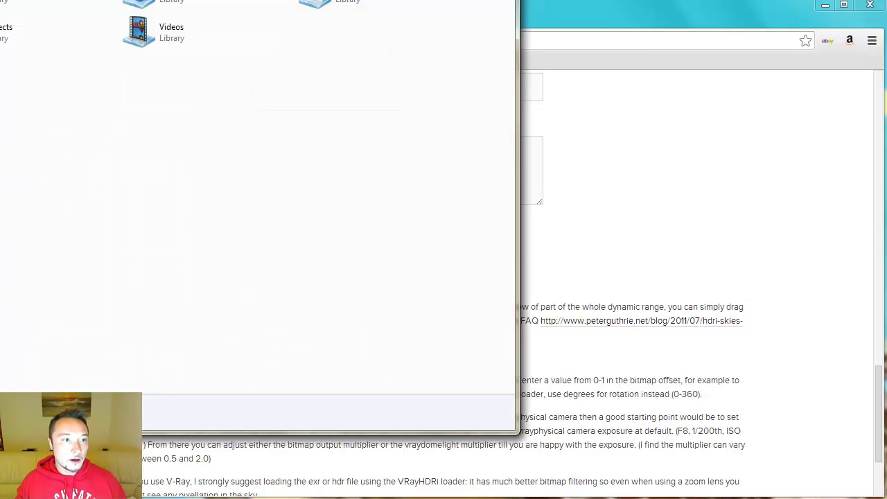
click(77, 2)
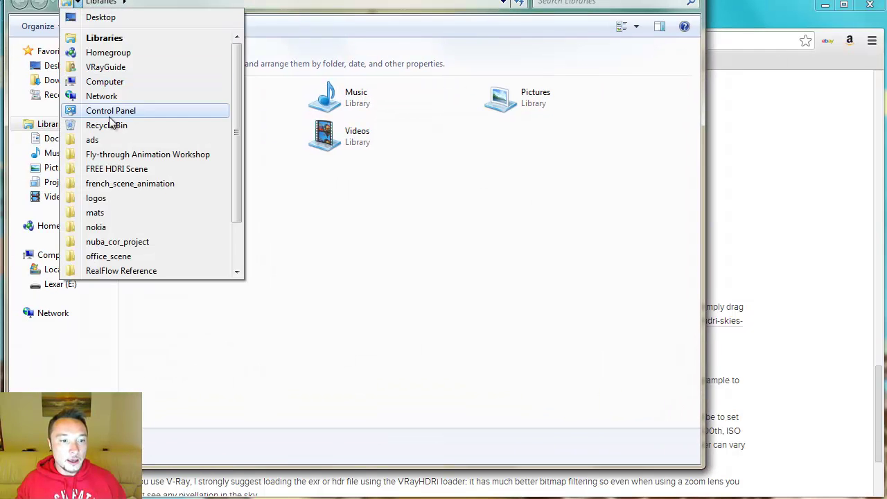
click(117, 168)
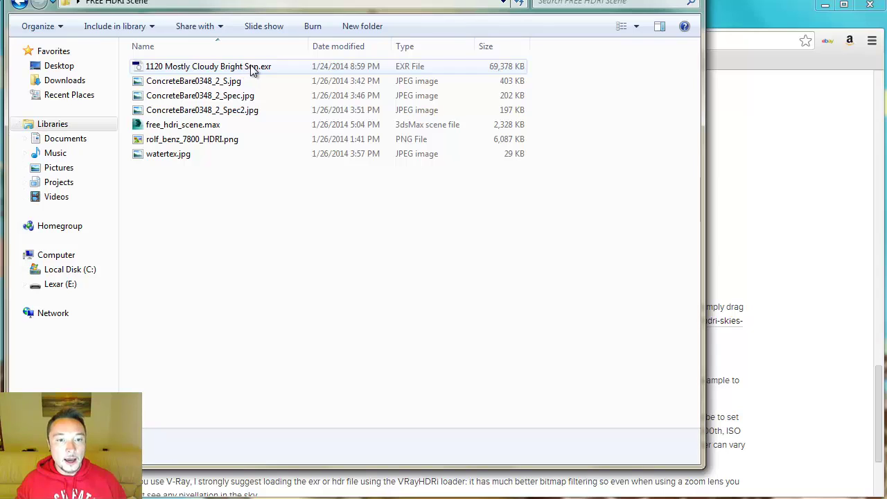
Open 1120 Mostly Cloudy Bright Sun.exr in Photoshop, reading the alpha channel data as transparency
drag(253, 69, 260, 329)
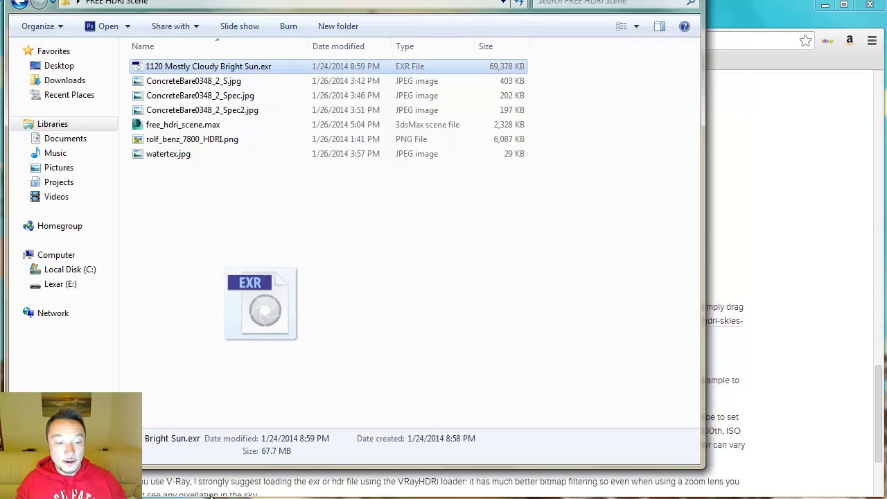
drag(211, 495, 381, 198)
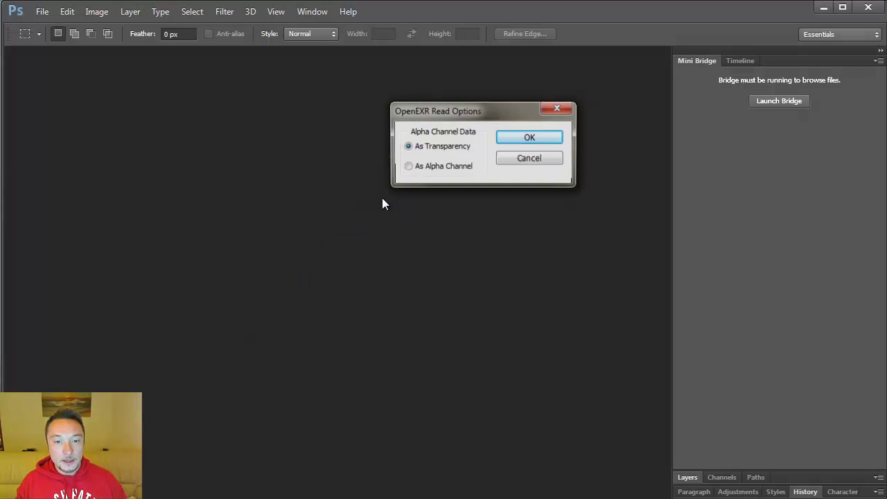
click(541, 142)
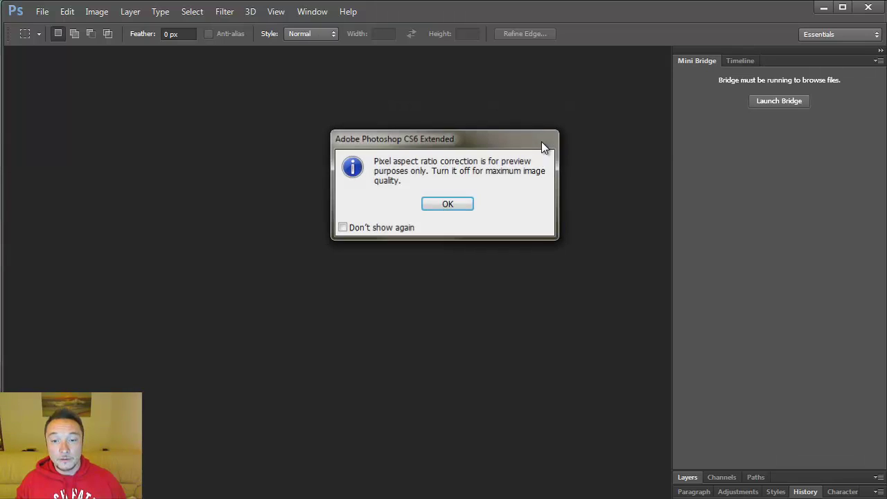
click(444, 208)
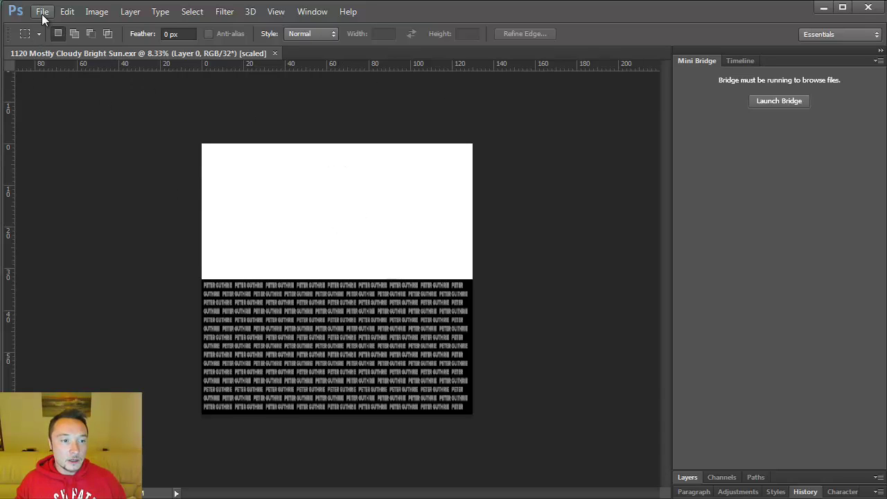
Try an Exposure adjustment of -7.97 on the sky image and leave it unapplied
click(96, 12)
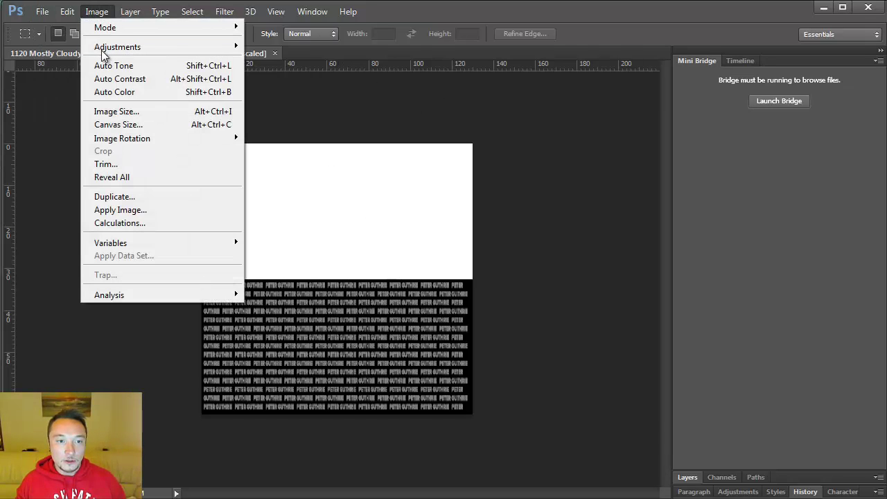
mouse_move(102, 52)
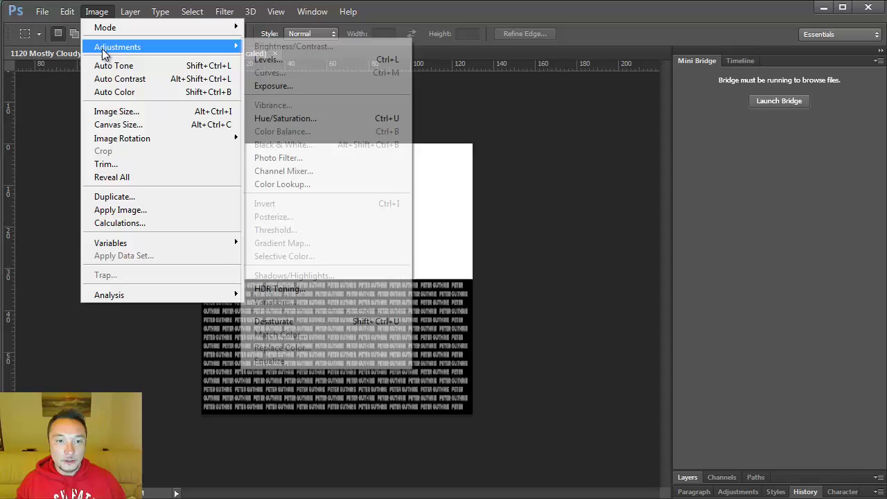
click(299, 85)
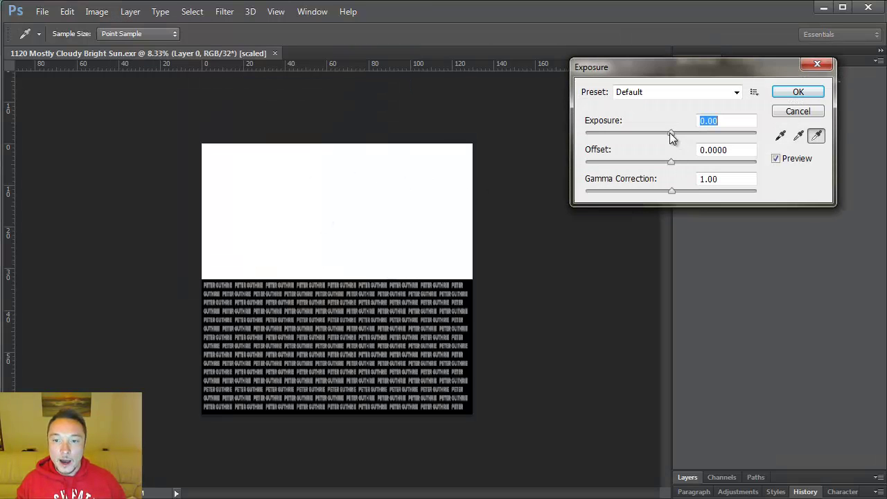
drag(670, 133, 611, 131)
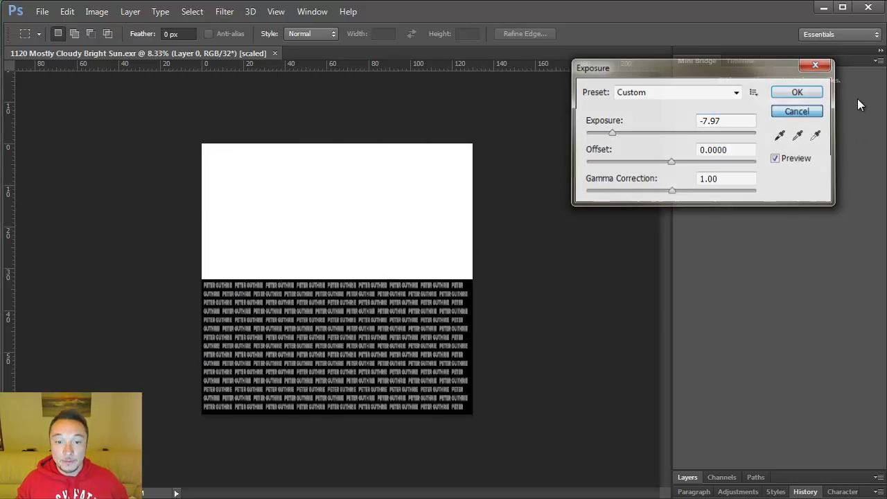
Save a copy of the sky in Radiance format as 1120 Mostly Cloudy Bright Sun.hdr in the FREE HDRI Scene folder
click(40, 12)
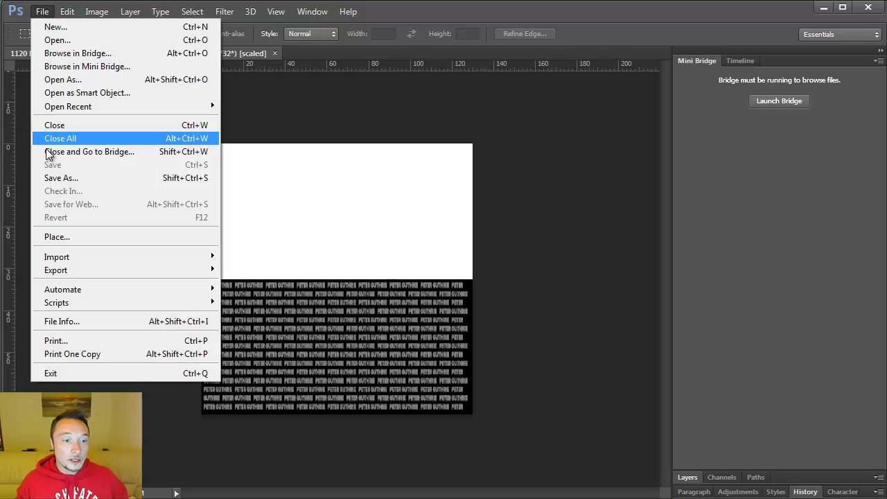
click(53, 179)
click(439, 293)
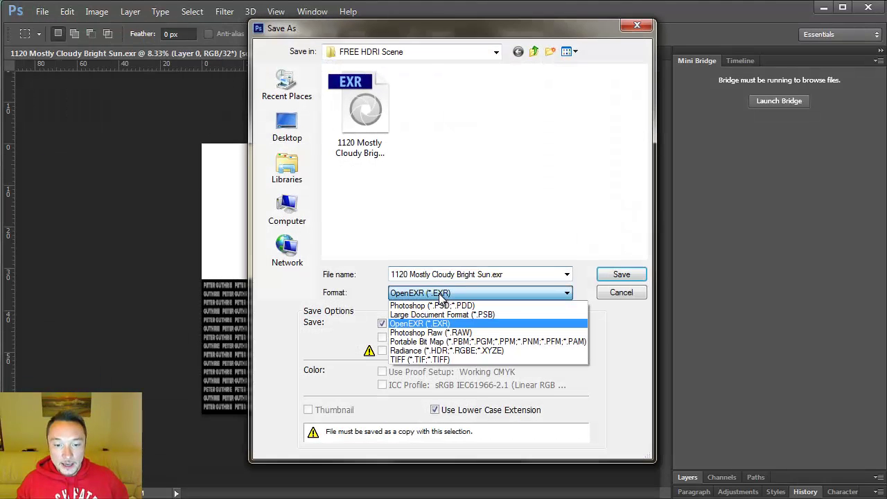
click(468, 351)
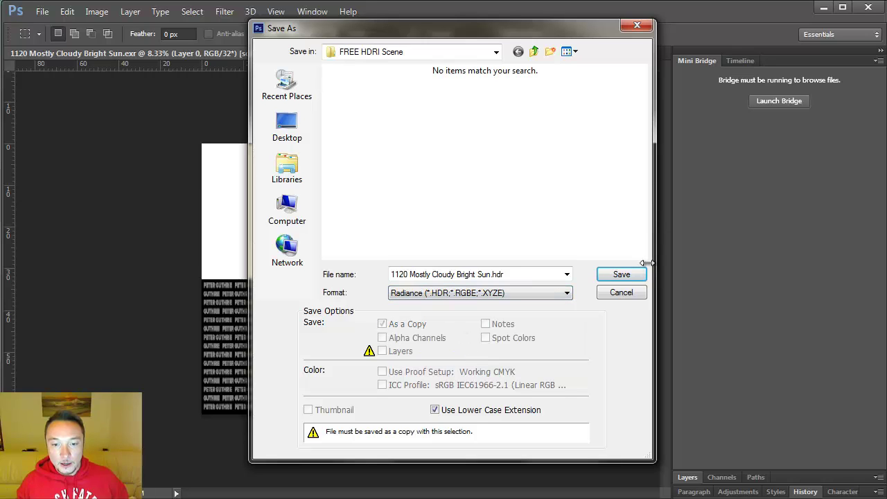
click(621, 274)
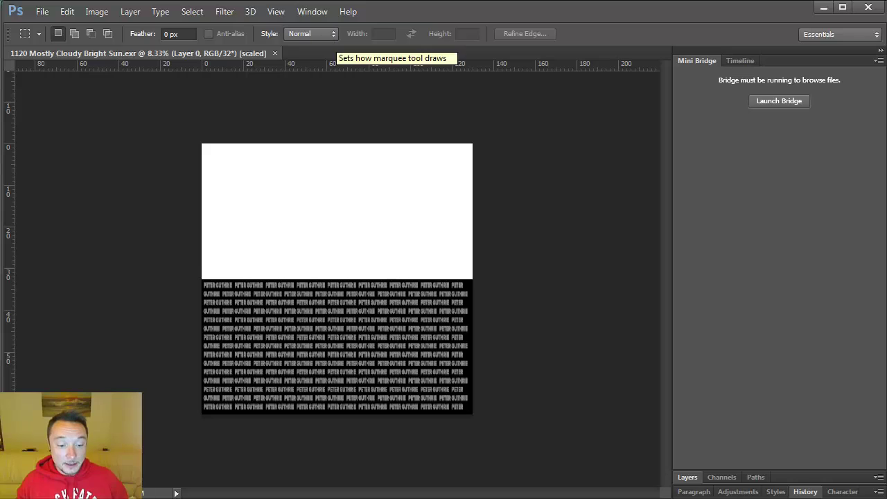
Switch to 3ds Max, create a VRayLight in the Top viewport, and set its type to Dome with a multiplier of 1.0
key(alt+Tab)
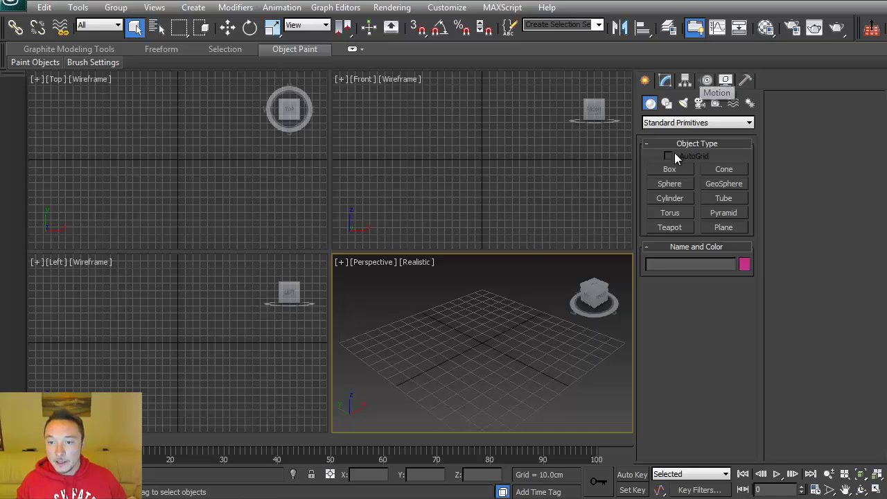
click(686, 123)
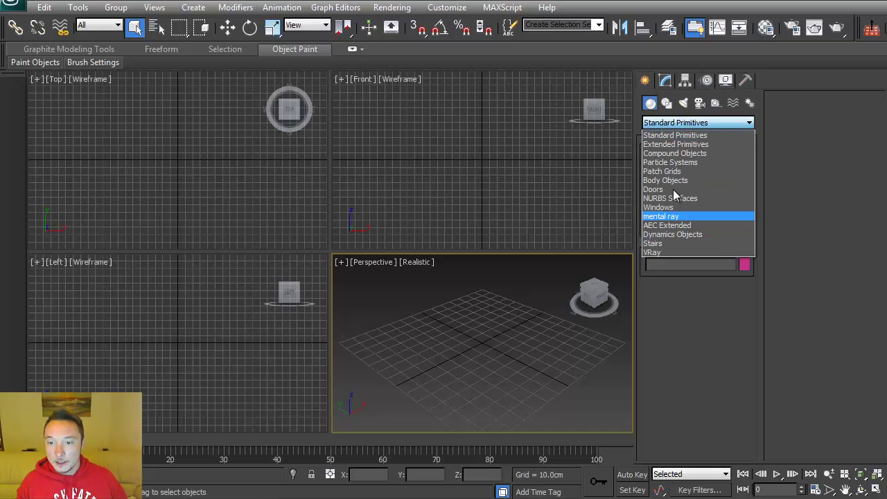
click(683, 103)
click(692, 125)
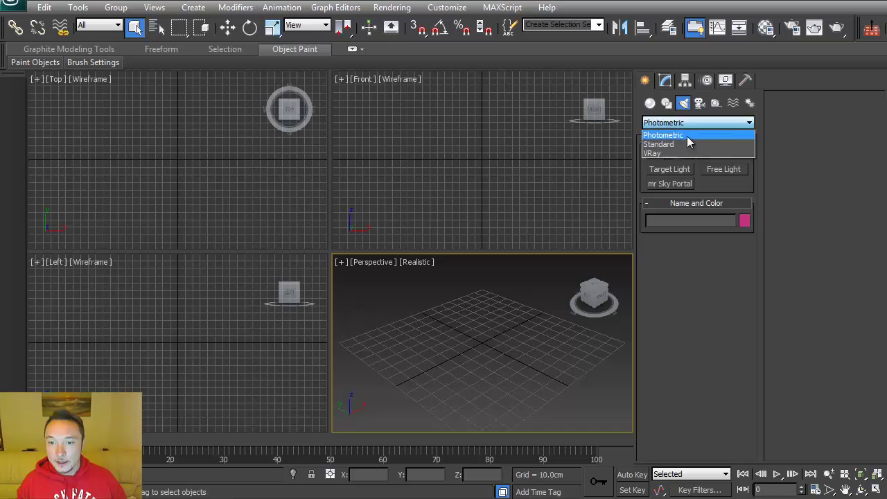
click(688, 152)
click(669, 170)
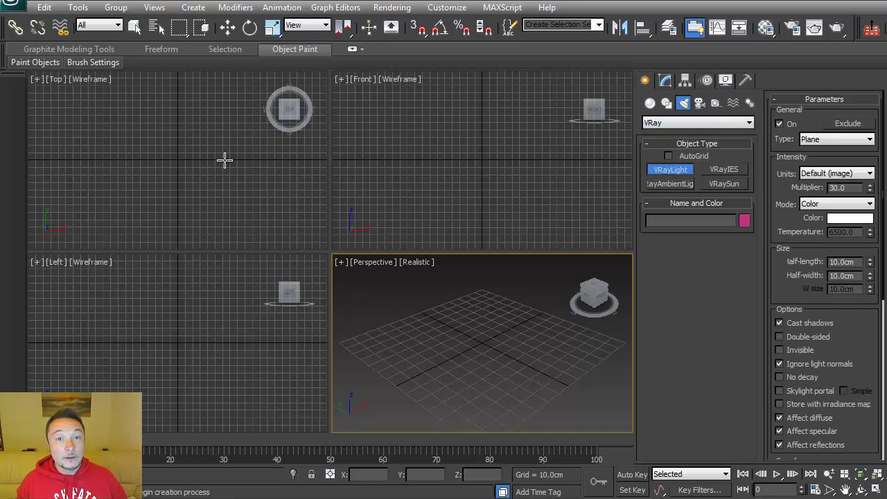
drag(153, 114, 183, 142)
click(838, 139)
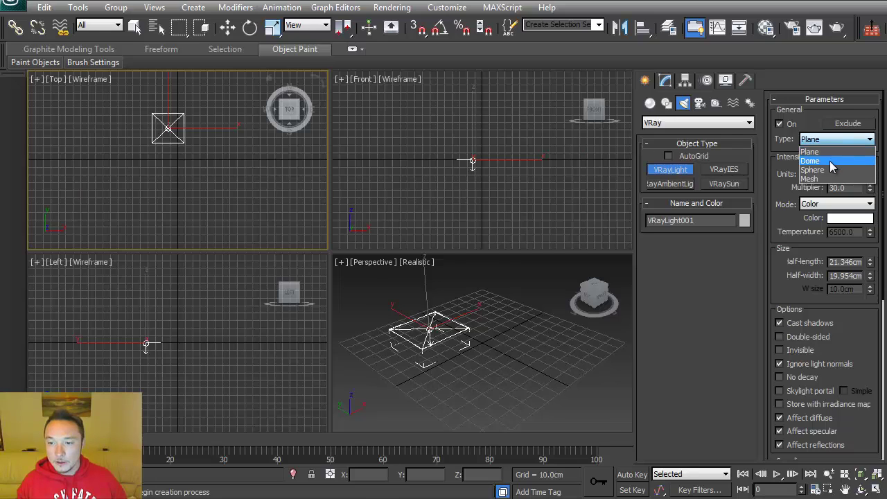
click(829, 161)
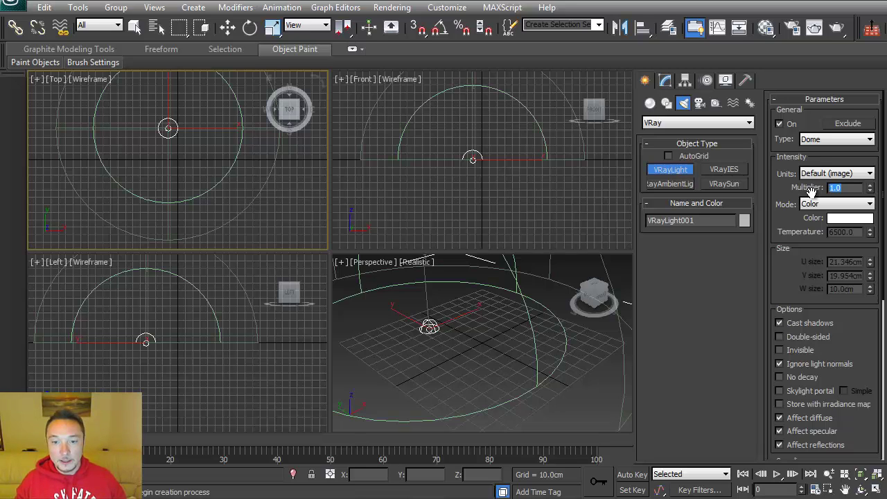
Assign a VRayHDRI map as the dome light's texture and place that map in the first Material Editor slot
drag(877, 342, 873, 198)
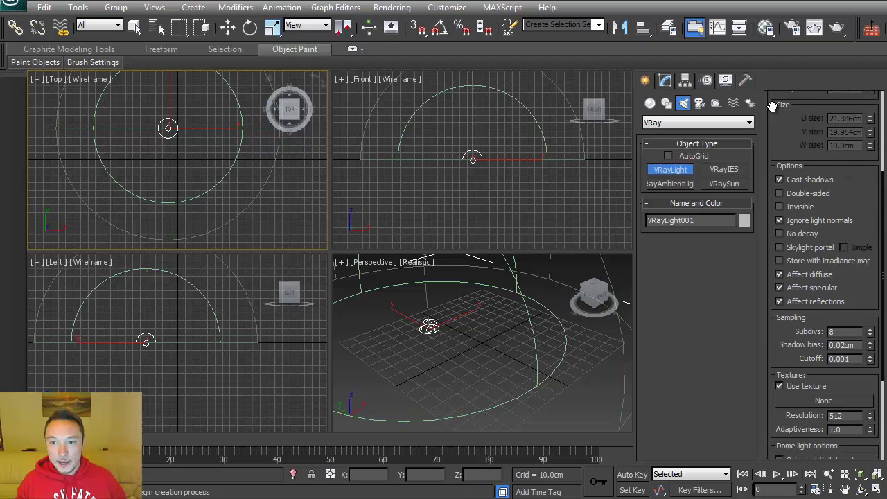
click(767, 26)
click(823, 400)
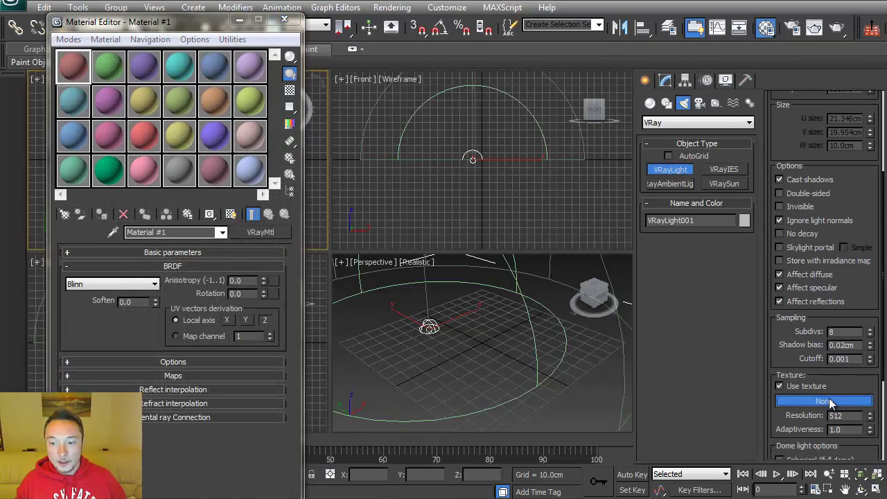
drag(776, 3, 757, 468)
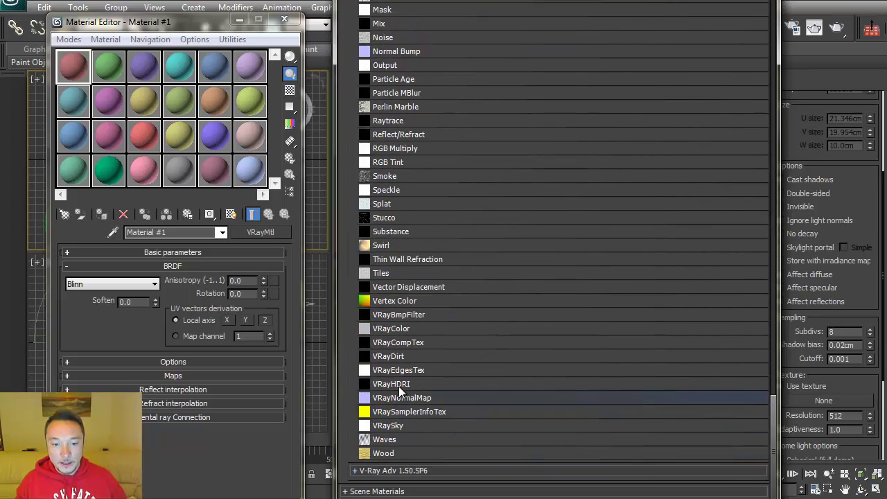
double_click(378, 383)
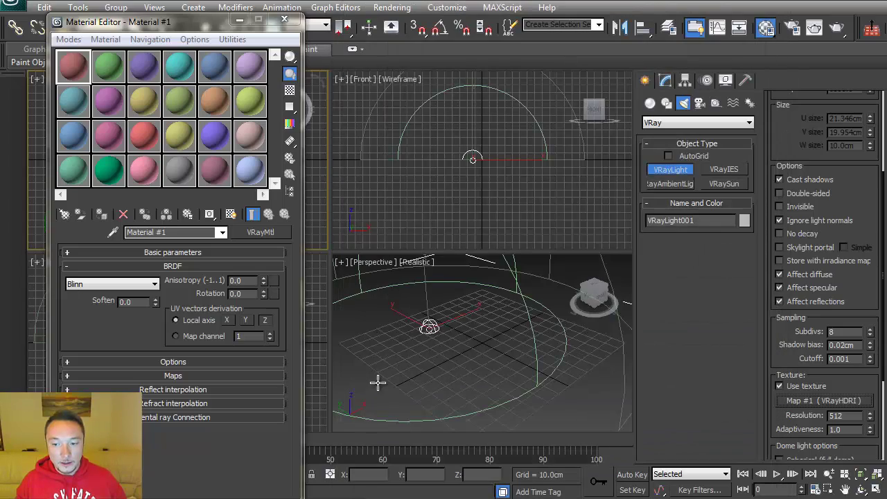
drag(845, 406, 73, 65)
click(144, 301)
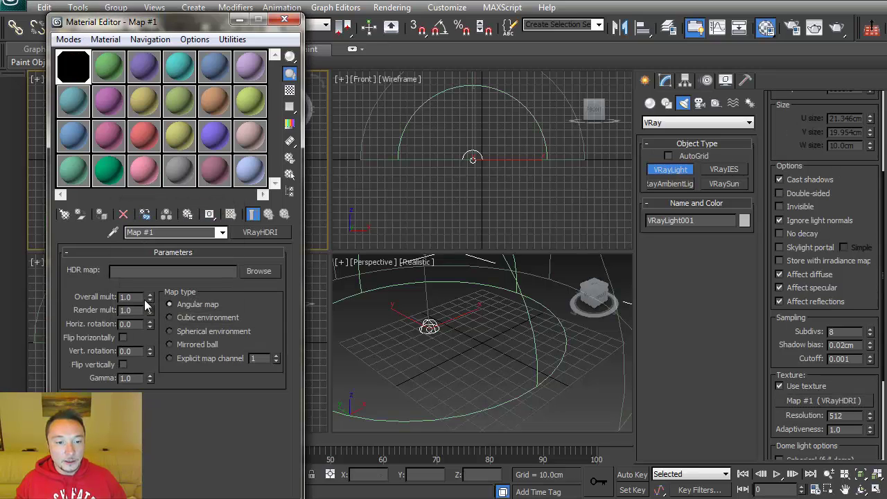
Load 1120 Mostly Cloudy Bright Sun.hdr into the VRayHDRI map and set its map type to Spherical environment
click(259, 271)
click(214, 166)
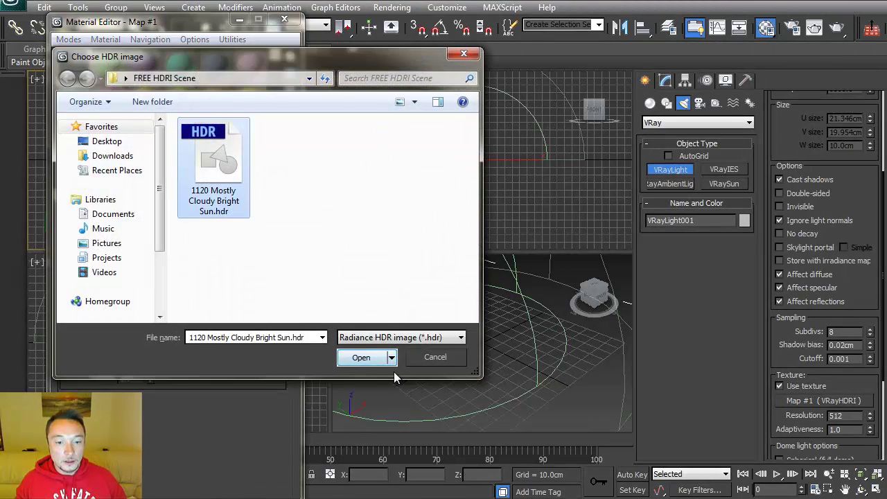
click(358, 358)
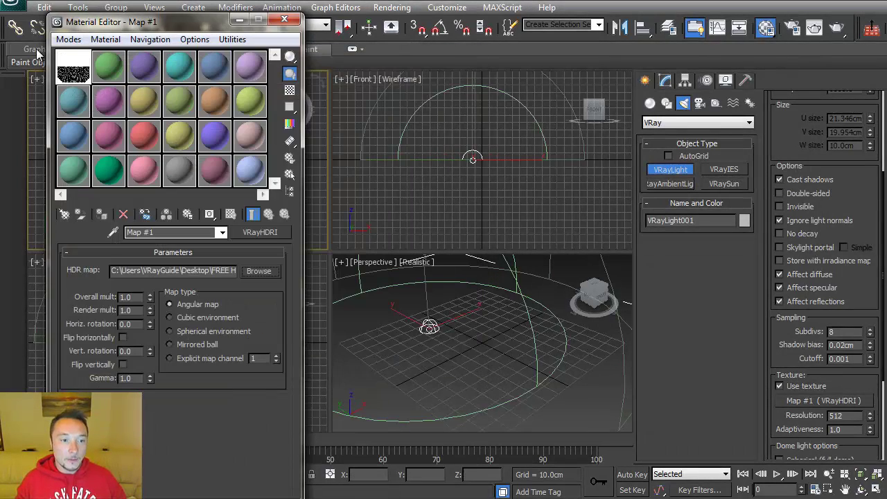
click(171, 332)
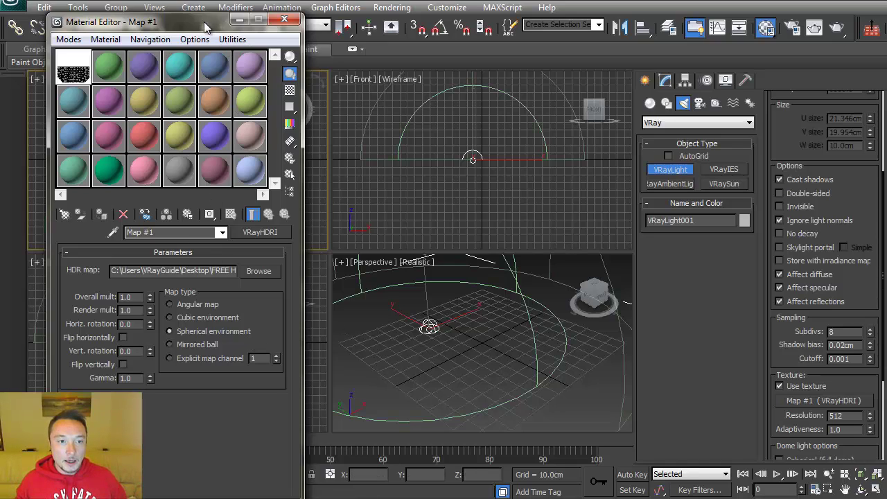
drag(205, 27, 197, 26)
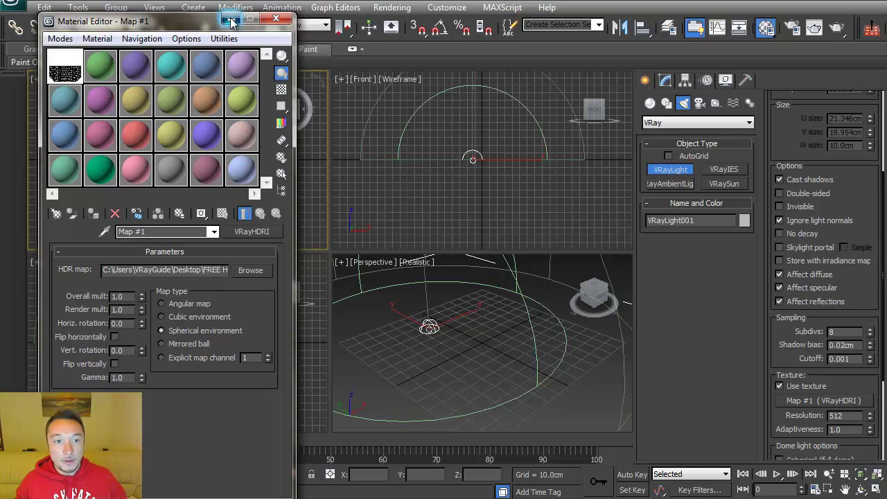
drag(208, 22, 70, 12)
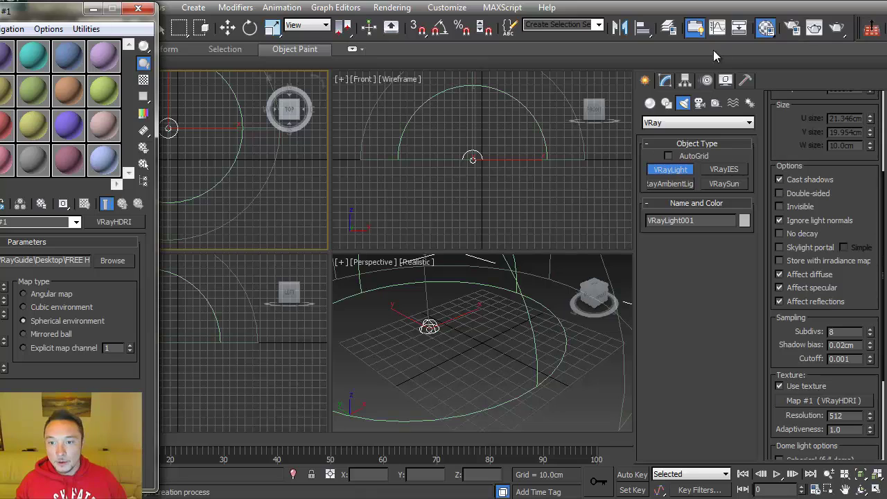
Create a VRayPhysicalCamera in the Top viewport, aimed at the dome light with a target distance of about 89 cm
click(700, 104)
click(693, 123)
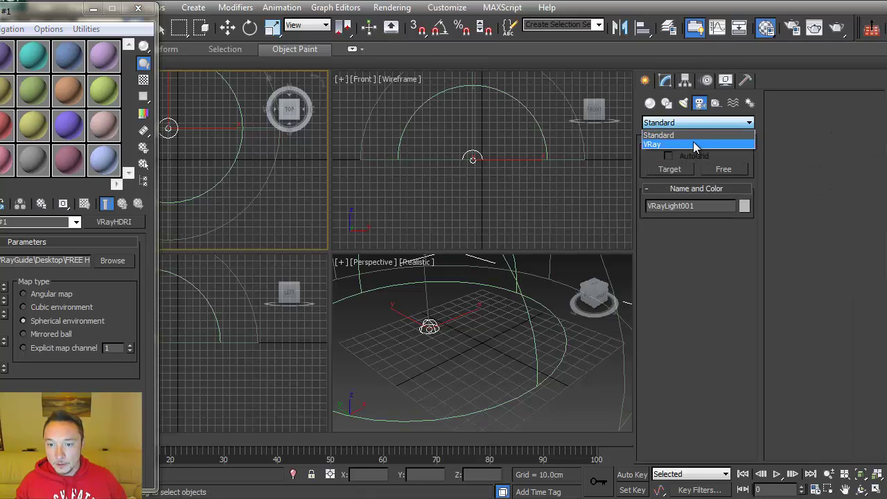
click(693, 142)
click(722, 170)
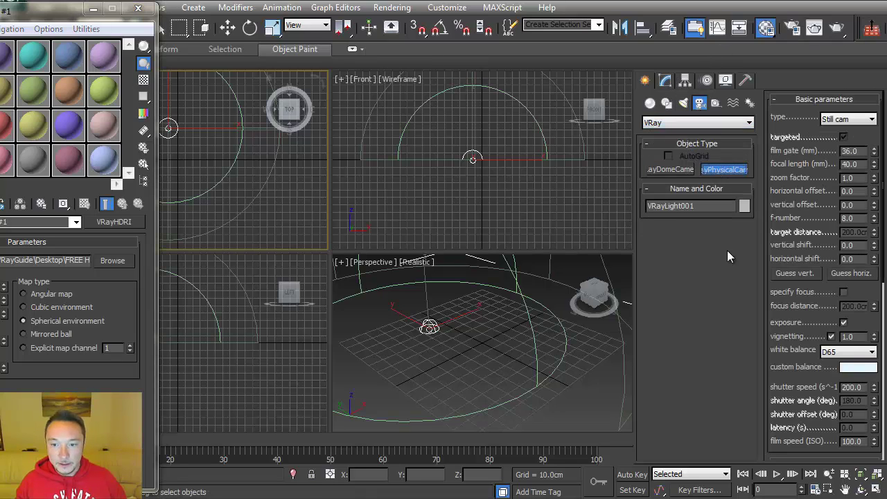
drag(66, 8, 11, 10)
drag(167, 192, 167, 127)
Move the camera target to about X 0.97, Y 7.6 cm and the camera to about X 1.5, Y -54.4 cm in the Top viewport
click(228, 27)
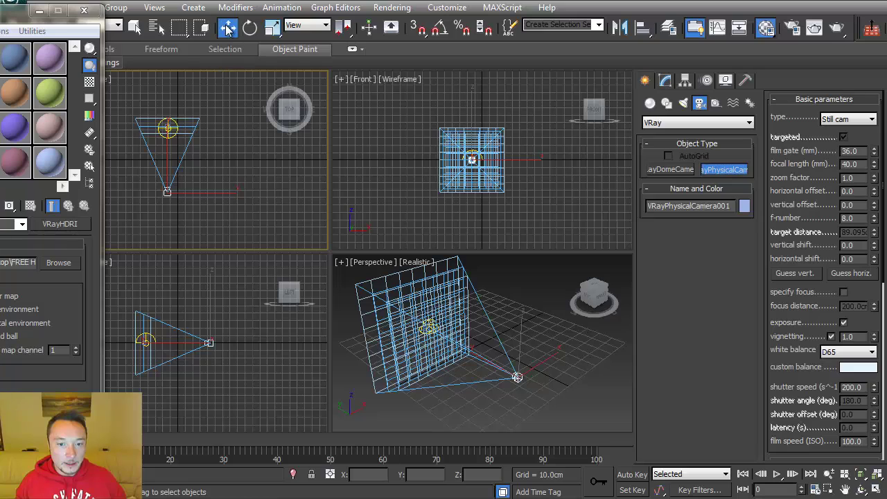
click(171, 127)
scroll(176, 128, up, 2)
drag(176, 128, 198, 131)
scroll(197, 132, down, 4)
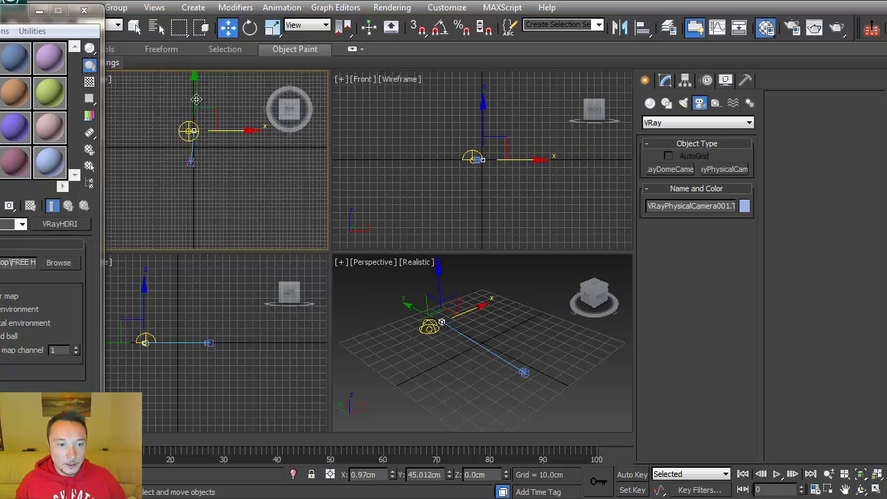
drag(194, 98, 194, 112)
scroll(201, 173, up, 6)
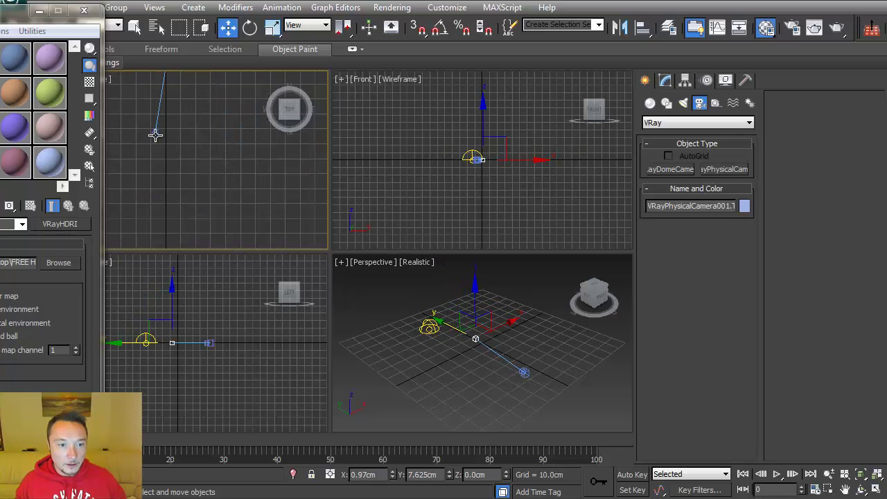
drag(155, 134, 191, 126)
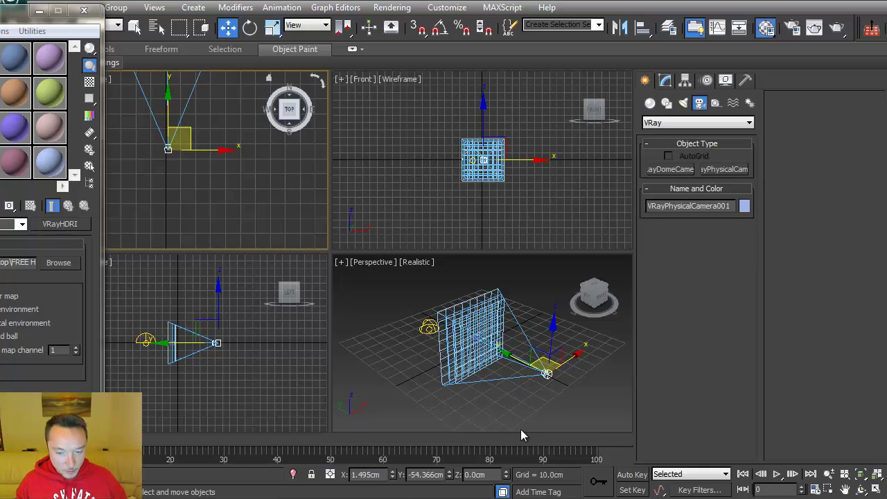
Switch the Perspective viewport to the physical camera's view, show safe frames, and shift the camera so the horizon sits slightly below centre
click(563, 426)
key(c)
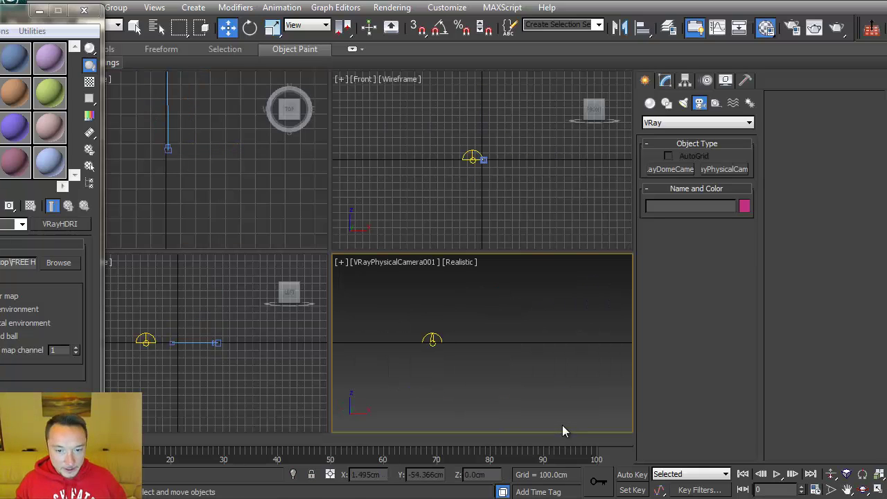
click(846, 490)
drag(388, 297, 419, 321)
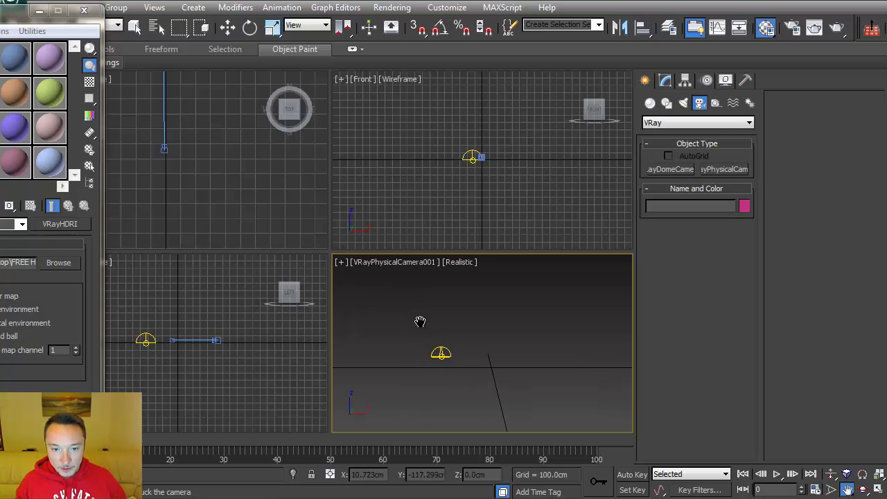
click(409, 262)
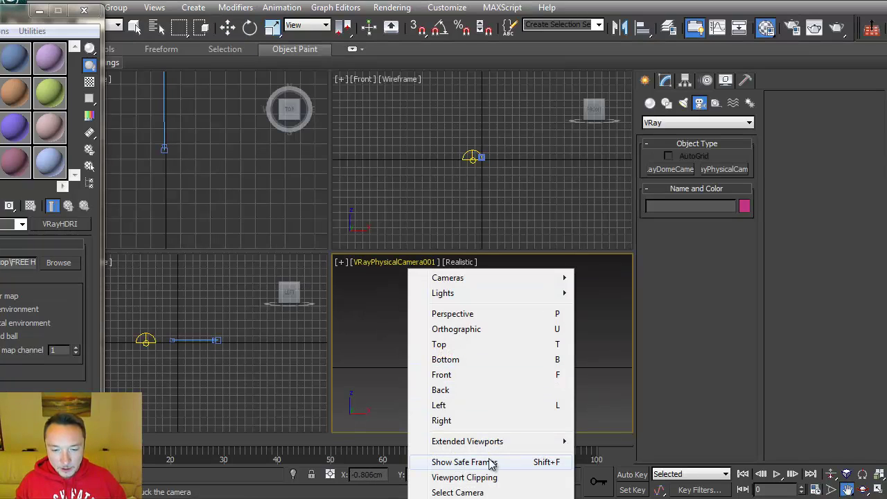
click(489, 462)
drag(463, 362, 455, 364)
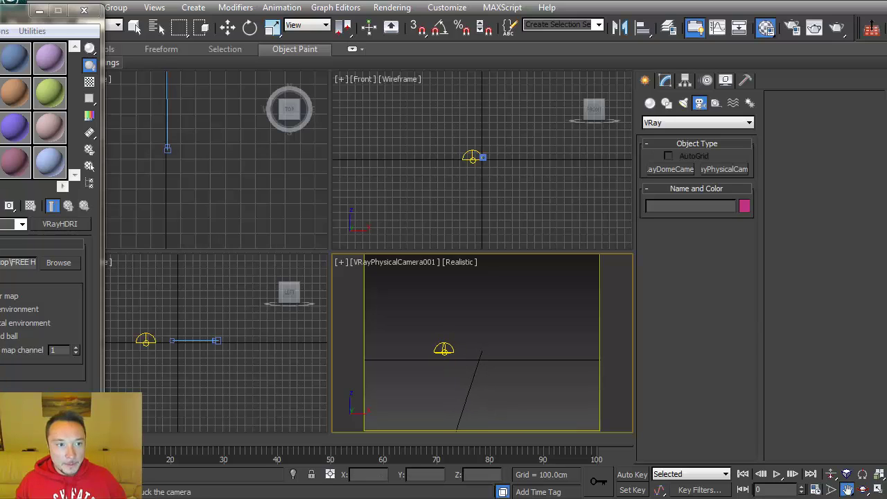
Minimize the Material Editor, render the camera view to check the HDR sky, and close the rendered image
click(38, 12)
scroll(240, 146, down, 3)
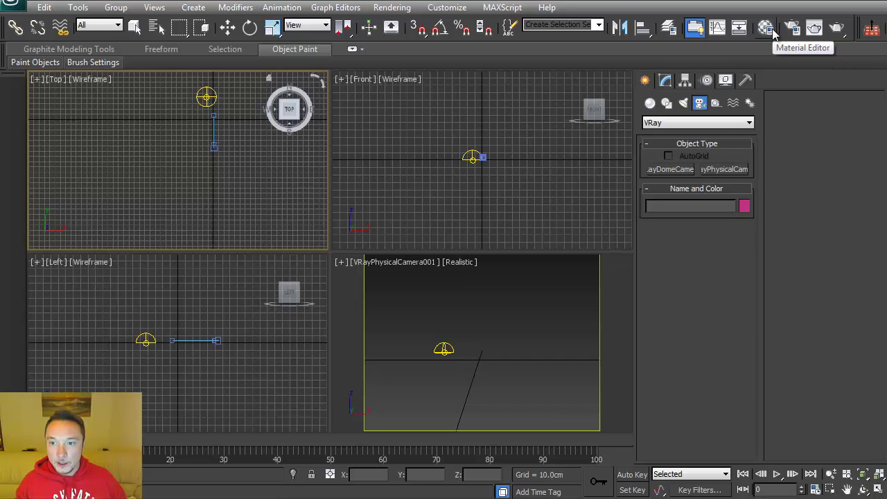
click(609, 323)
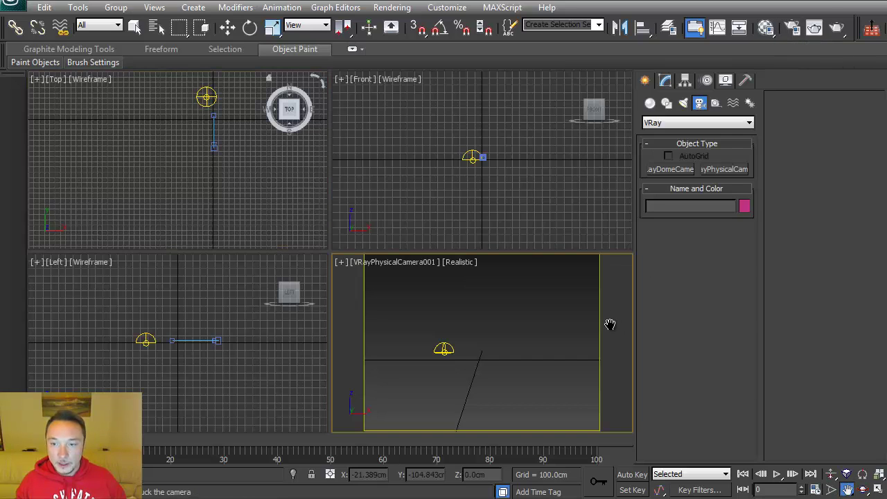
click(838, 32)
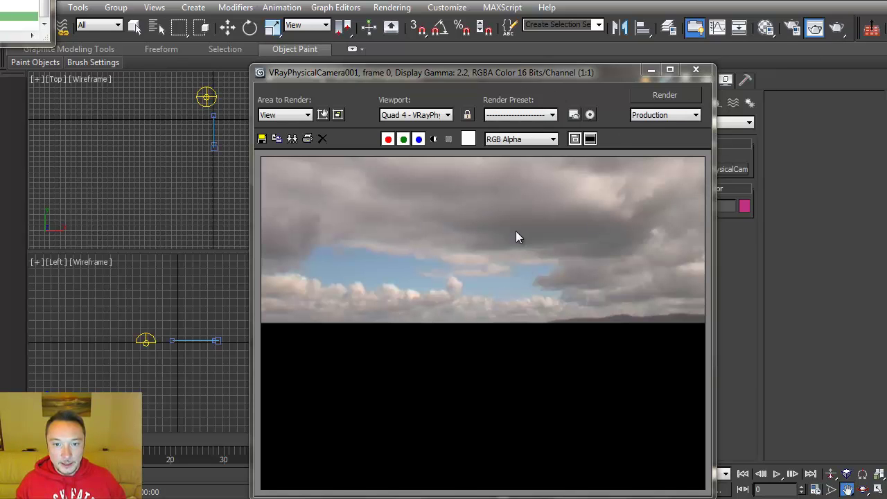
click(695, 69)
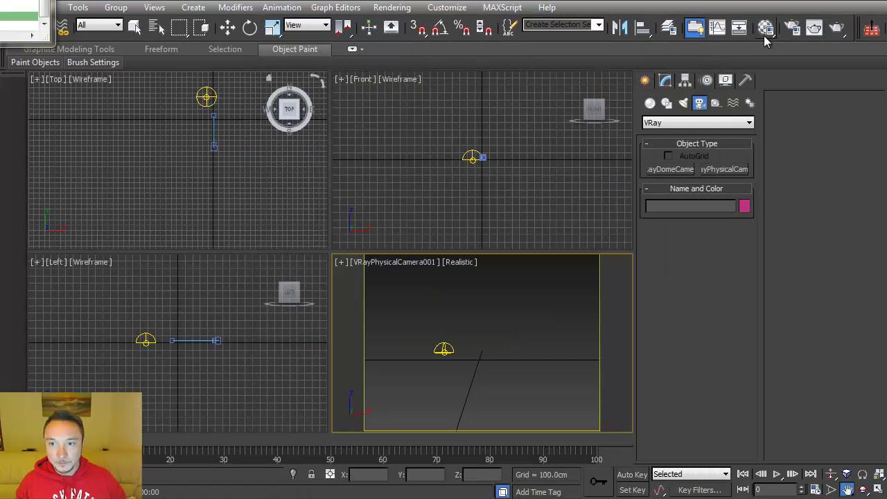
Open Render Setup and turn off the antialiasing filter in the V-Ray image sampler settings
click(766, 27)
click(84, 11)
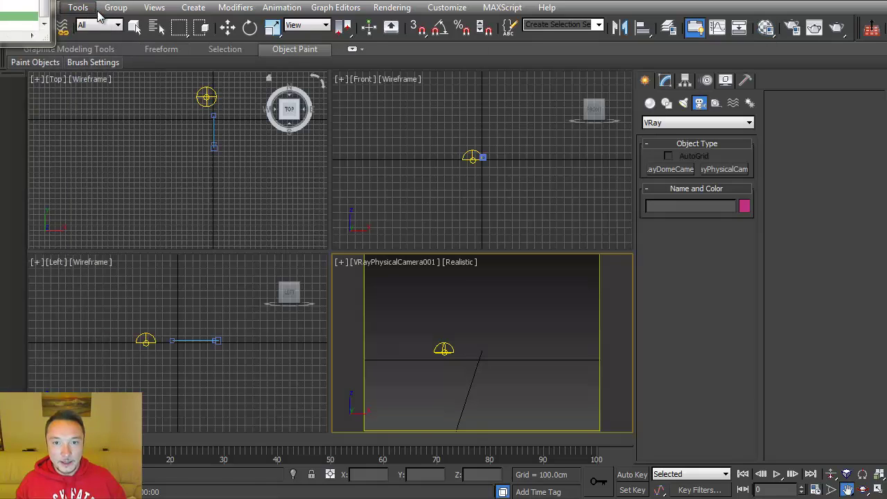
click(392, 8)
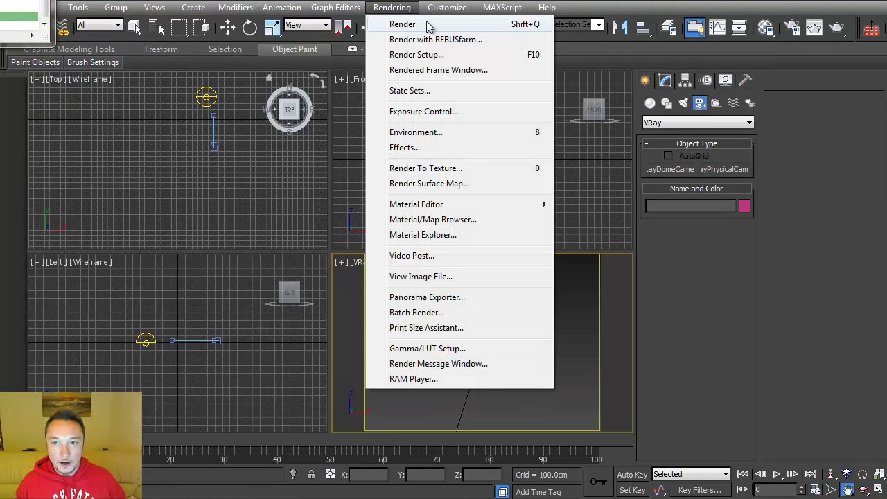
click(788, 32)
click(594, 25)
click(560, 25)
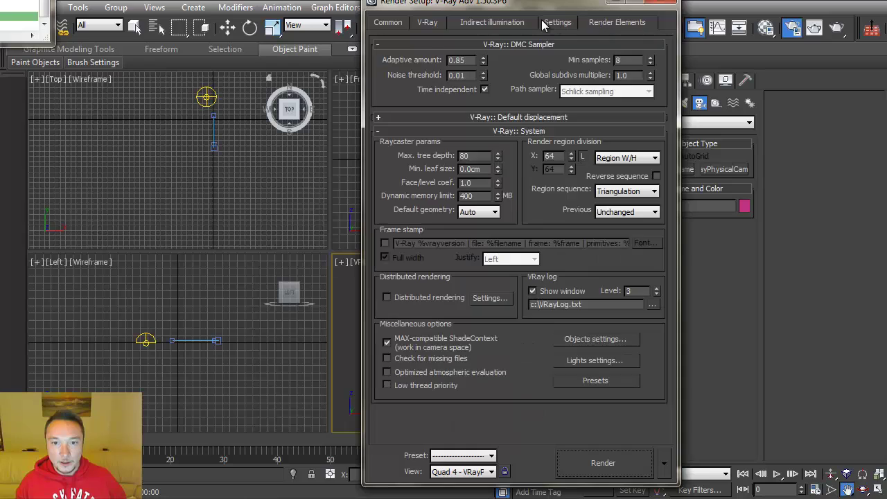
click(504, 24)
click(428, 23)
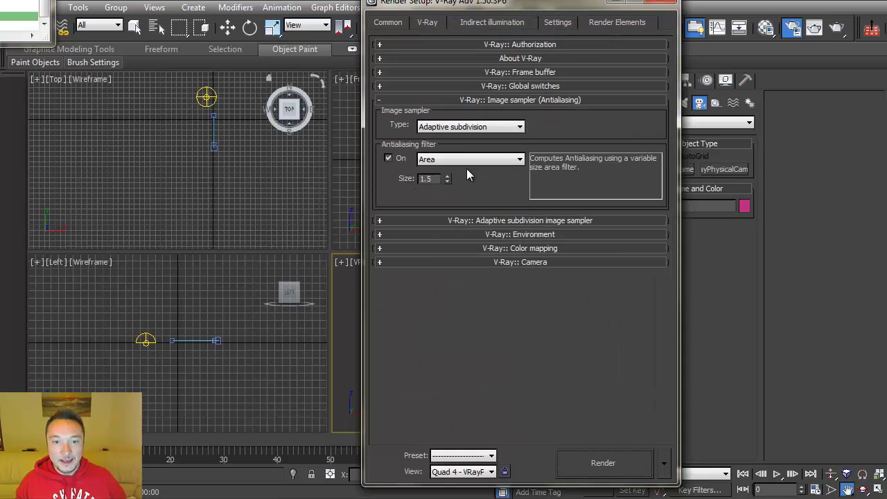
click(395, 159)
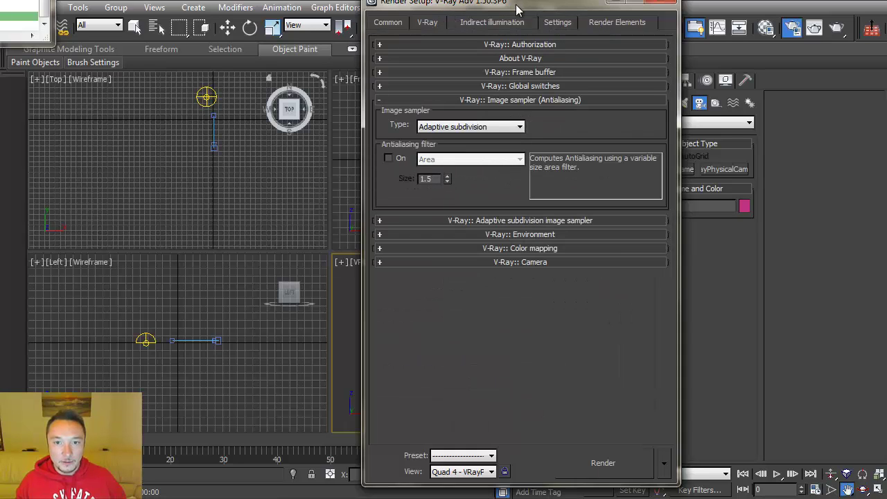
Choose Adaptive subdivision as the image sampler type and expand its sampler settings
drag(516, 8, 305, 64)
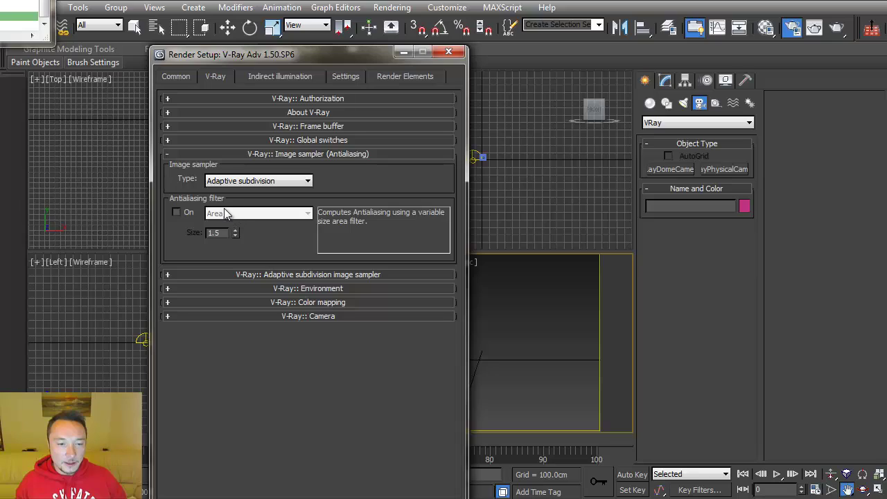
click(243, 180)
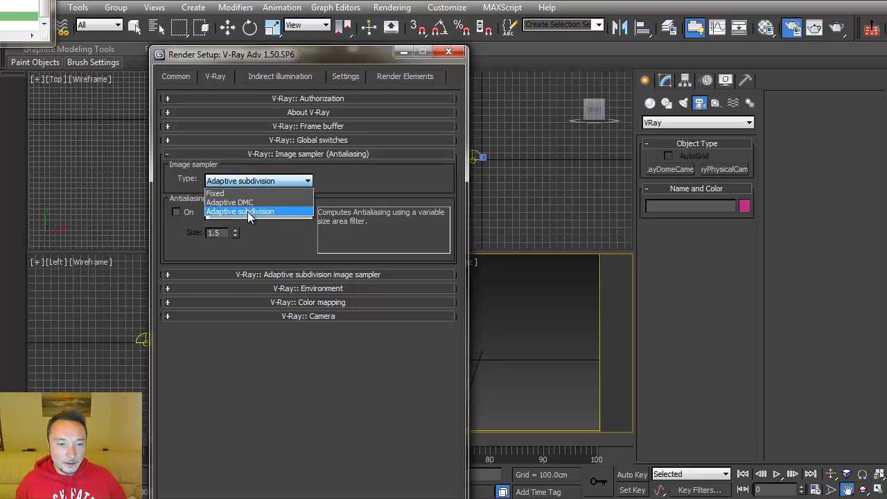
click(247, 210)
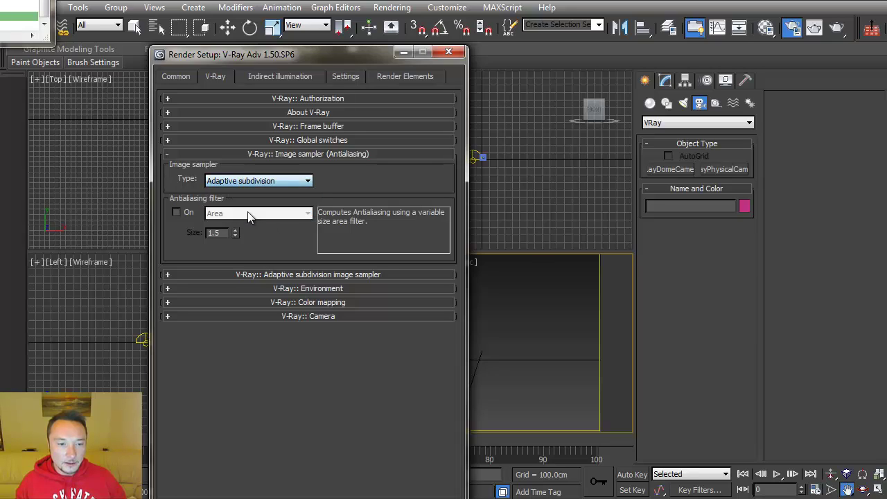
click(167, 274)
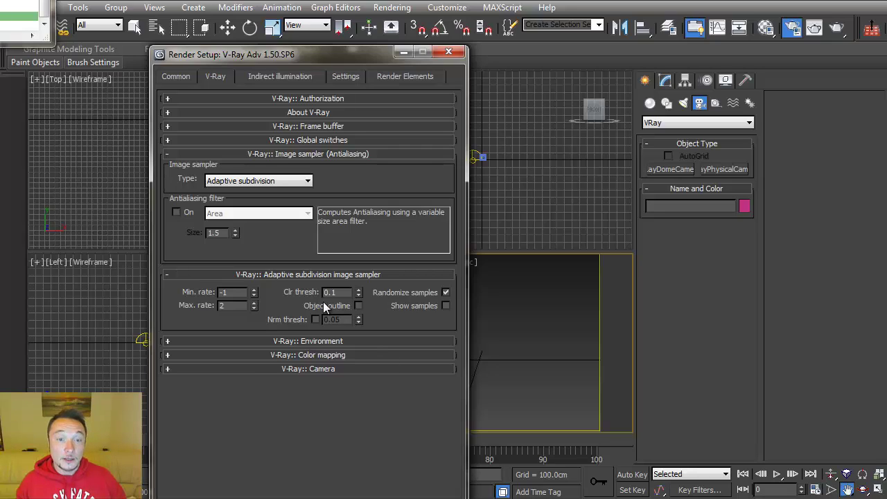
Set the V-Ray color mapping type to Exponential and change its gamma
click(167, 354)
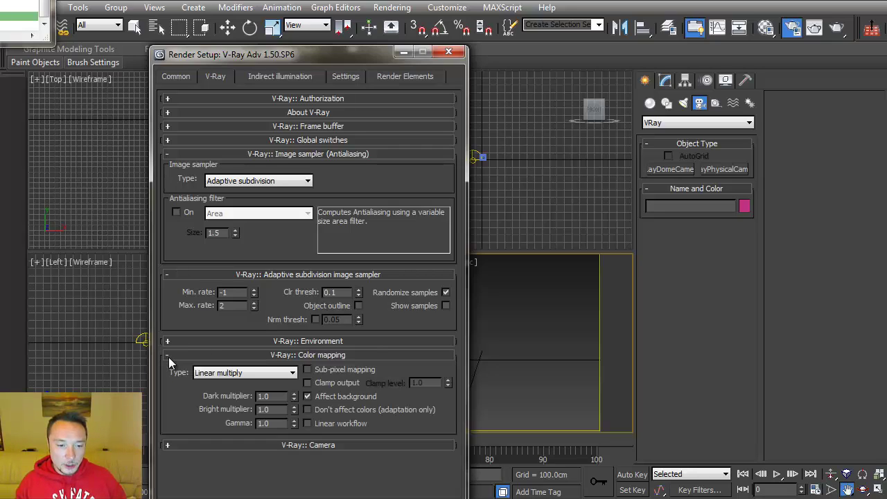
click(234, 375)
click(239, 392)
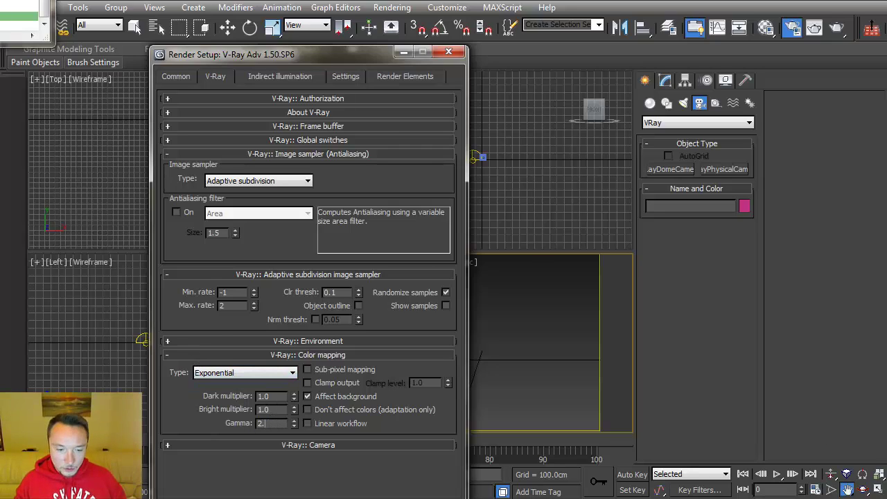
Enable indirect illumination with Irradiance map for primary bounces and Light cache for secondary bounces
click(283, 75)
click(172, 117)
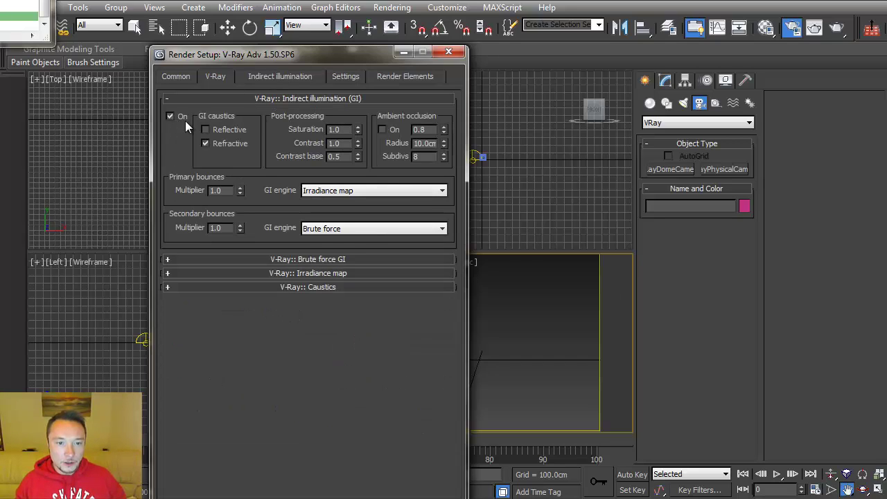
click(338, 191)
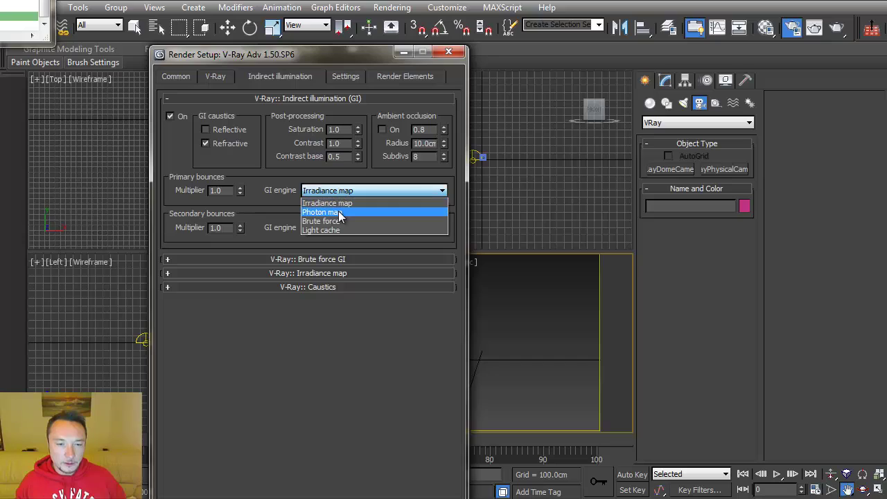
click(331, 203)
click(345, 230)
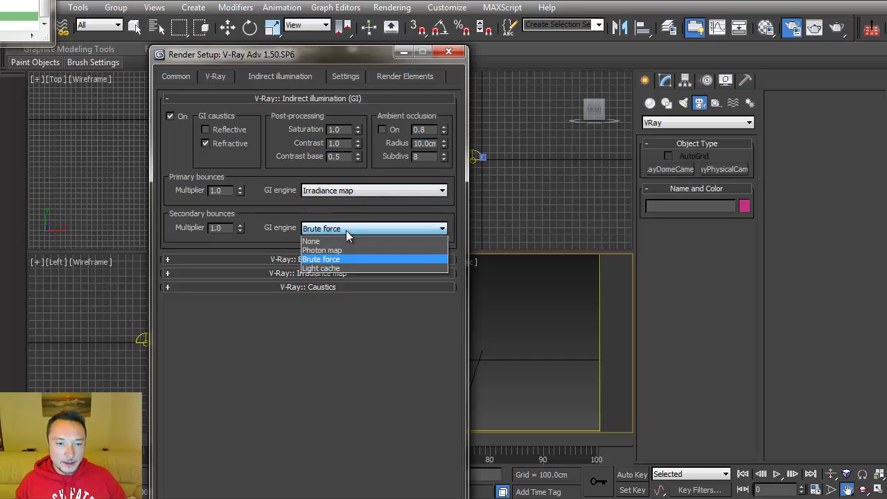
click(326, 268)
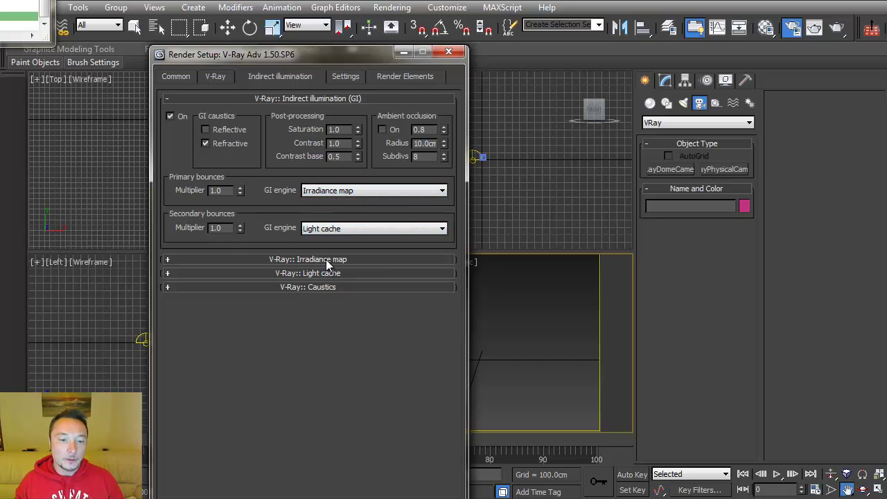
Set the irradiance map's current preset to Low in the V-Ray indirect illumination settings
click(327, 258)
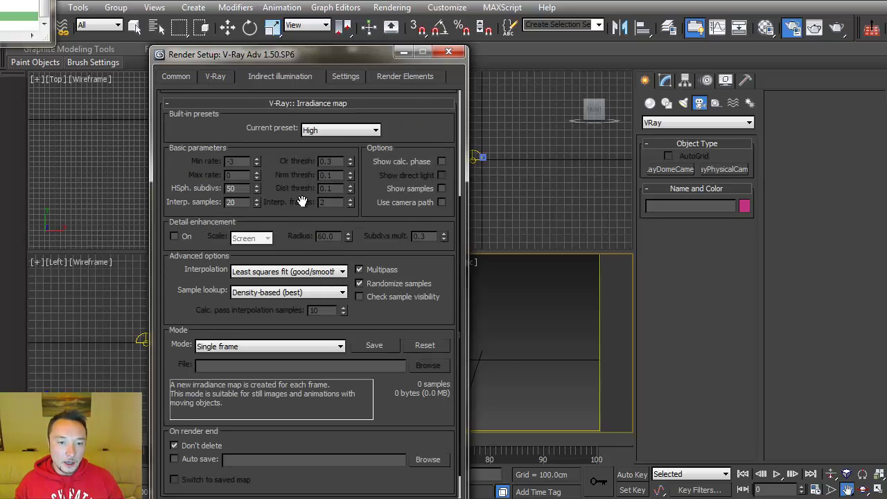
click(323, 131)
click(318, 161)
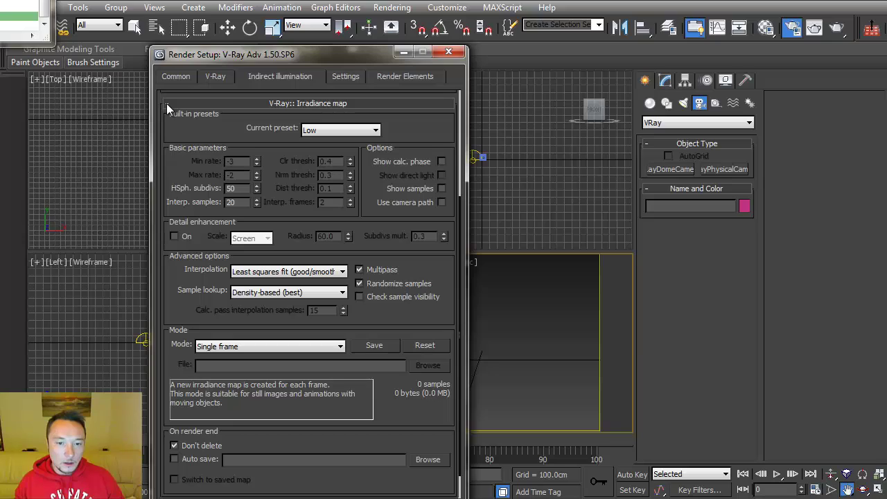
Set the light cache subdivisions to 500, enable Show calc. phase and Use light cache for glossy rays, and close Render Setup
scroll(333, 337, down, 8)
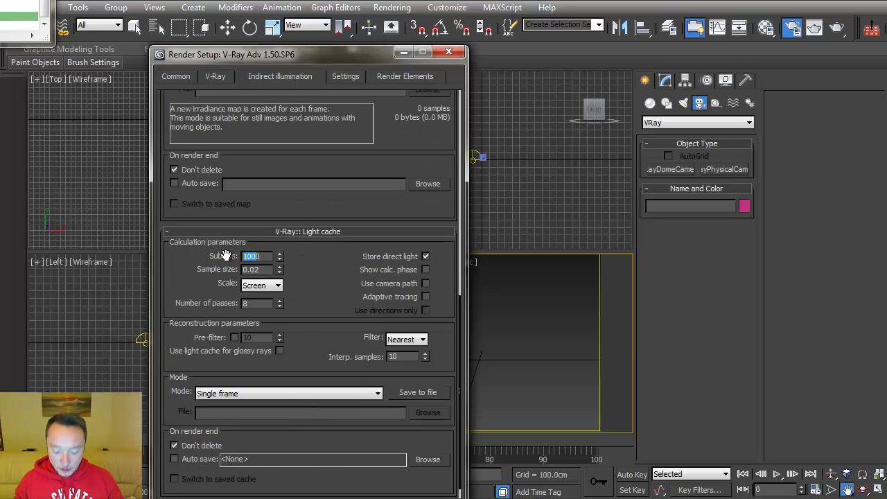
text(500)
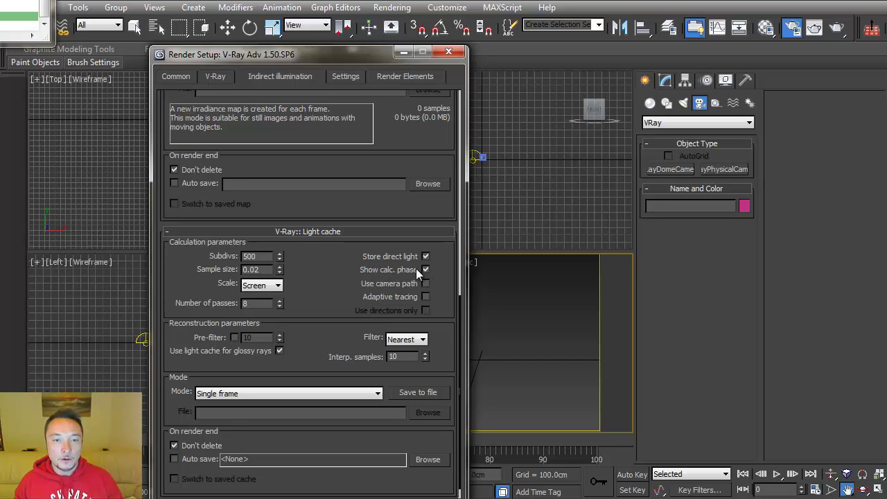
click(337, 72)
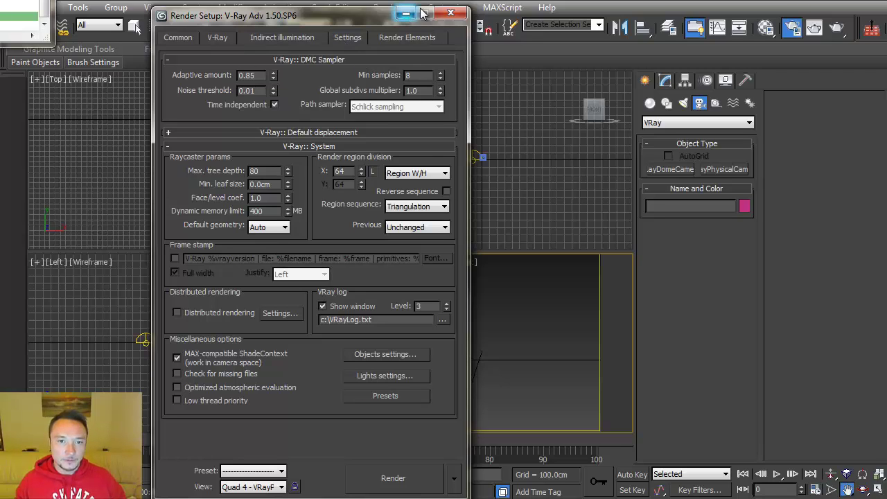
click(451, 12)
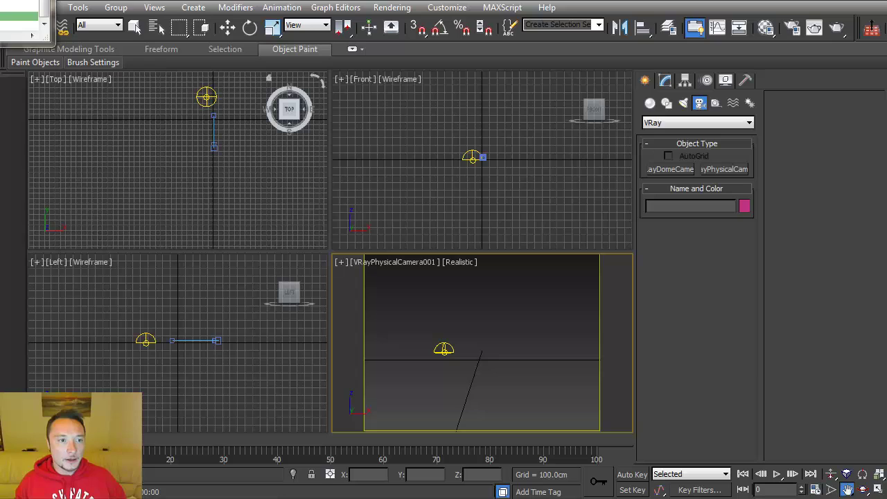
Start a merge into the current scene from free_hdri_scene.max in the FREE HDRI Scene folder
click(15, 9)
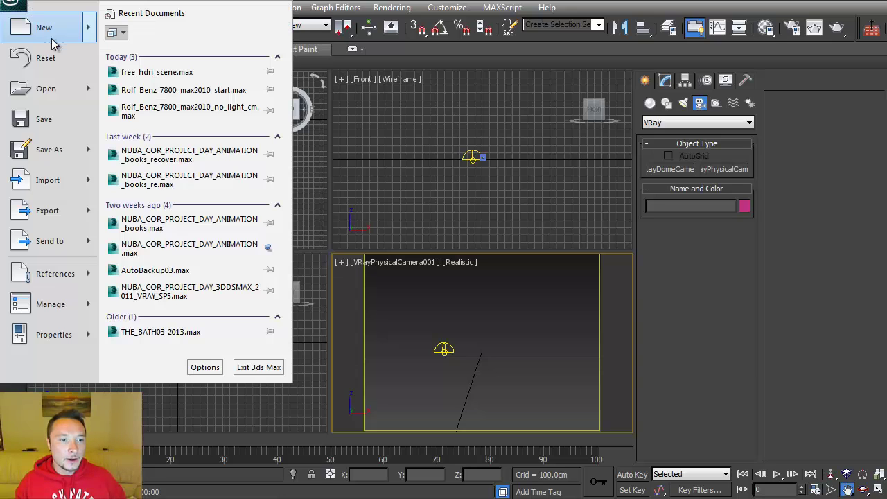
click(52, 72)
click(25, 9)
click(24, 4)
click(23, 3)
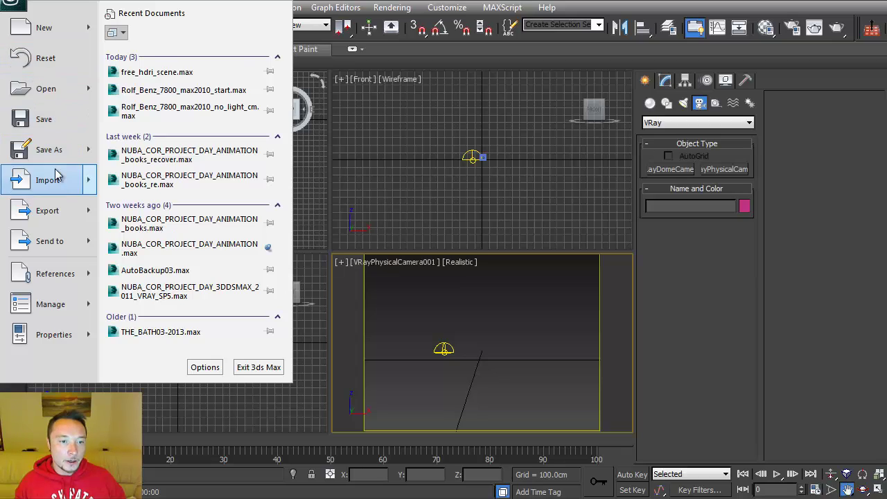
mouse_move(57, 176)
click(183, 93)
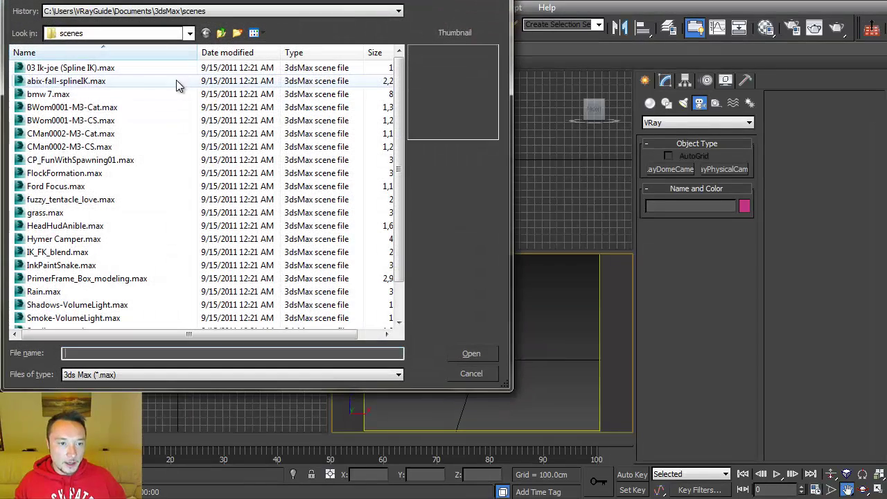
click(189, 33)
click(95, 203)
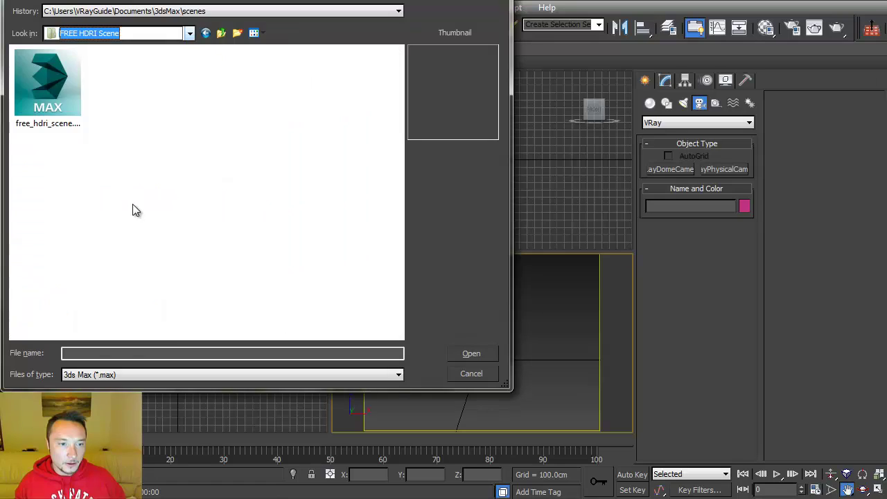
double_click(48, 82)
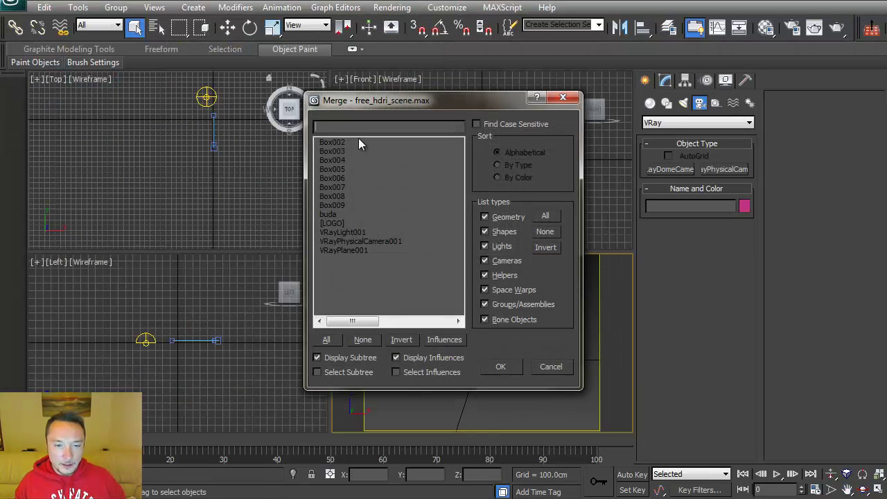
Merge Box002 through Box009, buda, [LOGO] and VRayPlane001, leaving out the source file's light and camera
drag(359, 142, 372, 228)
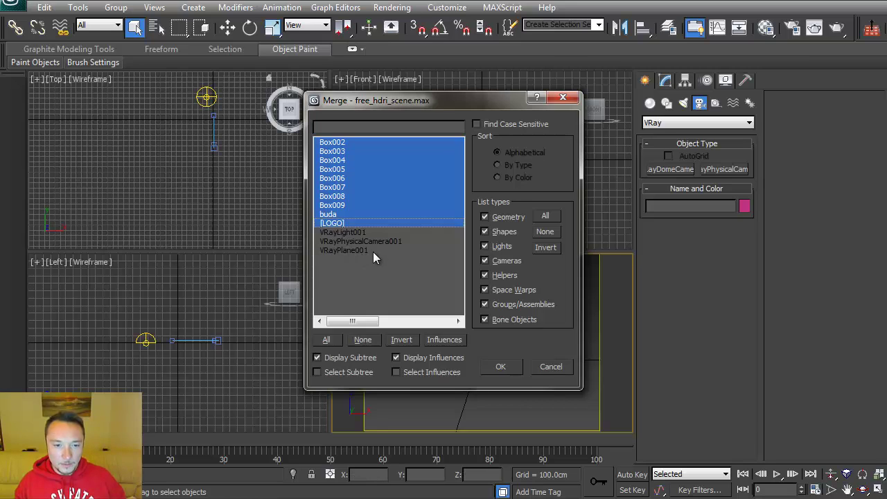
ctrl+click(352, 250)
click(500, 366)
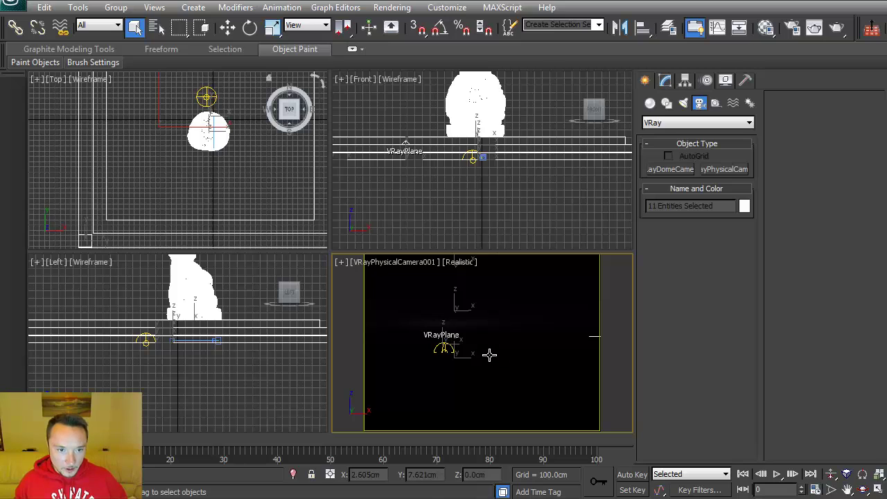
Truck the V-Ray physical camera slightly upward from its low position inside the merged platform
click(228, 167)
scroll(228, 168, down, 7)
scroll(233, 217, up, 2)
scroll(233, 217, down, 5)
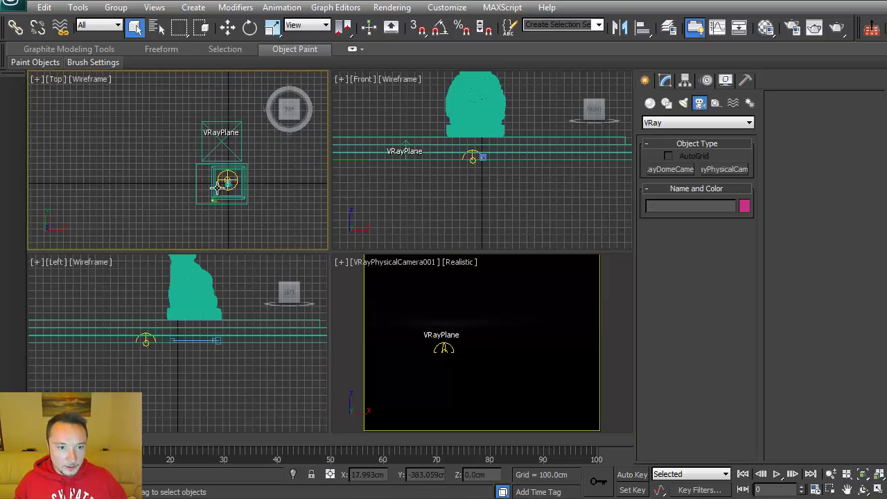
scroll(213, 183, up, 10)
scroll(223, 194, down, 8)
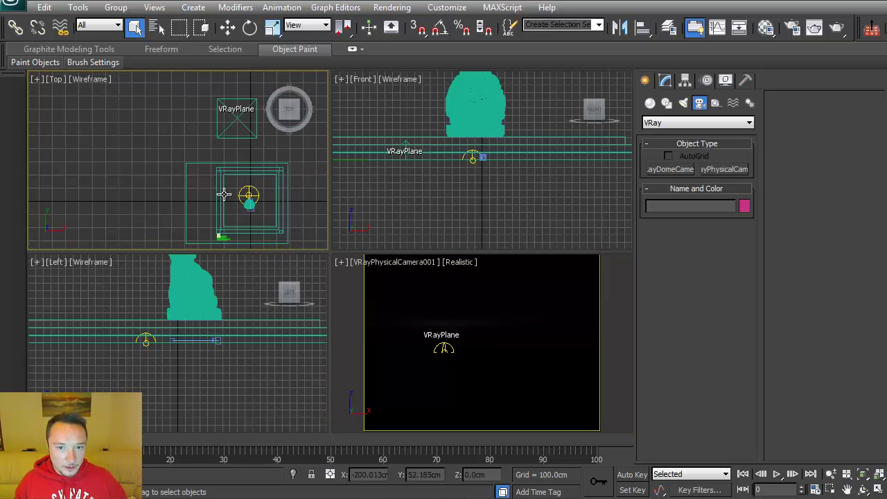
click(485, 158)
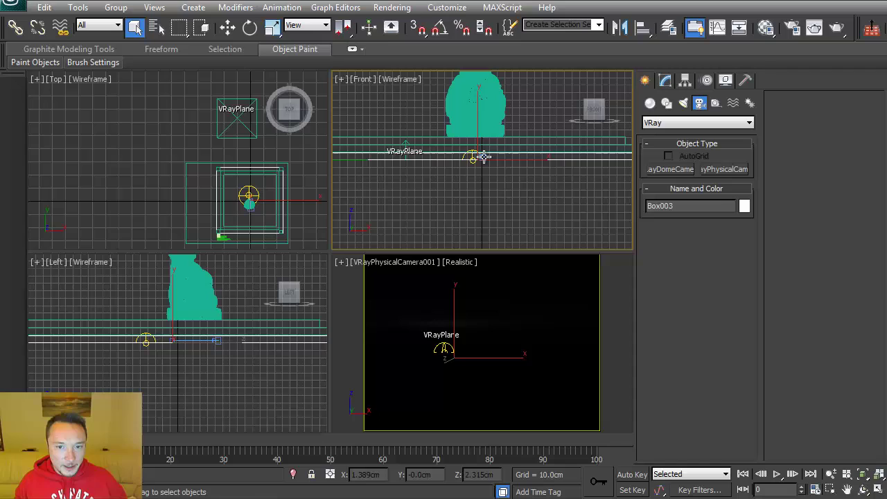
click(847, 490)
drag(485, 362, 494, 410)
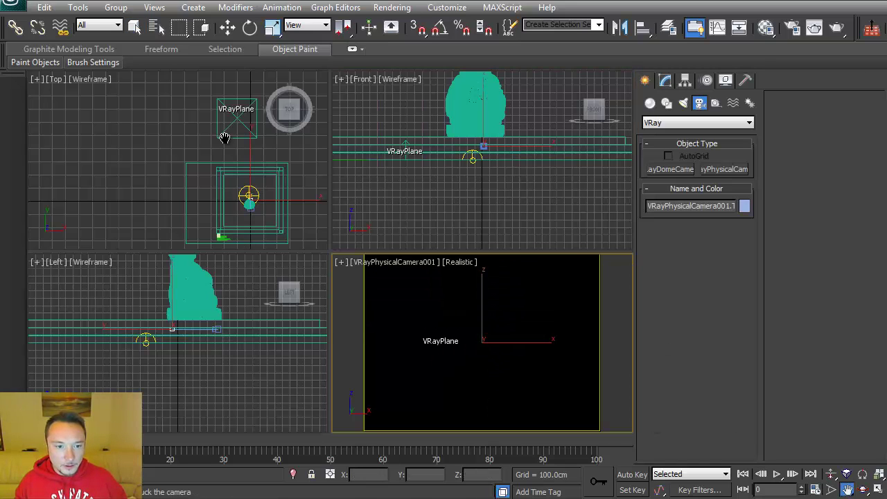
Move the camera back along Y in front of the Buddha and place its target behind the statue at Y about 87 cm
click(228, 27)
click(249, 196)
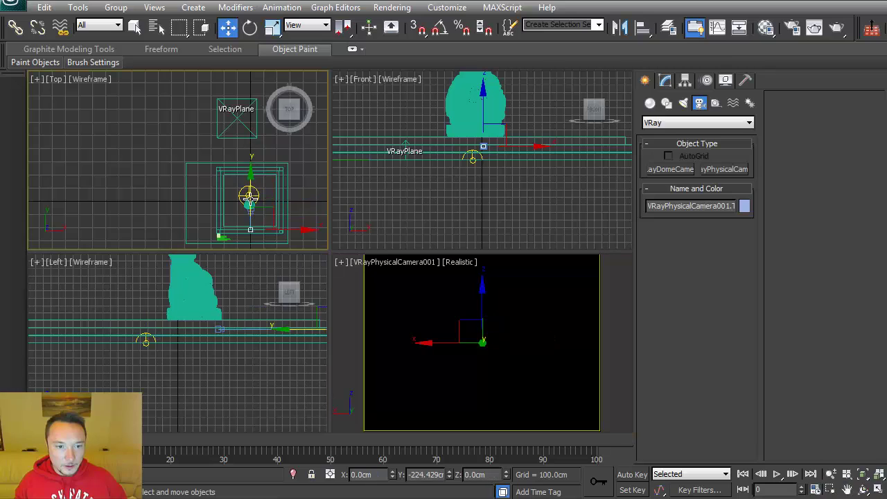
drag(250, 229, 250, 143)
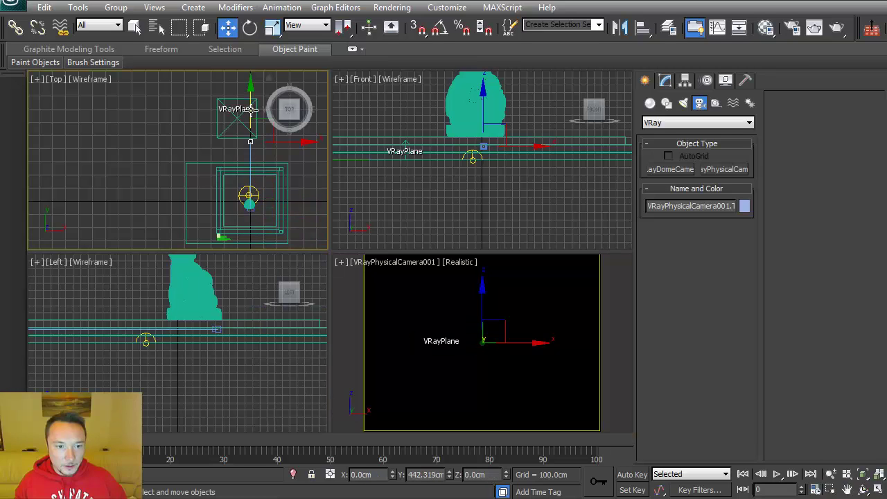
click(252, 208)
click(250, 144)
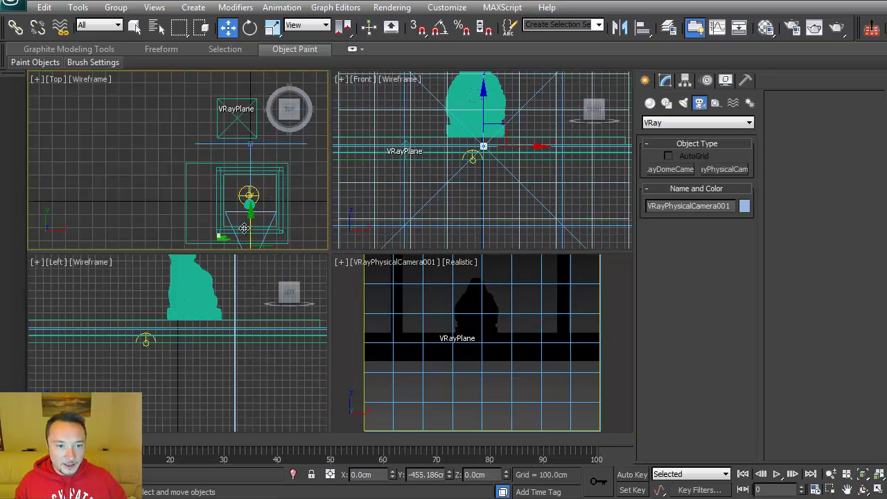
drag(251, 116, 251, 161)
Maximize the camera view, truck the camera up to a target height of about 118 cm, and switch the viewport to Shaded
click(460, 261)
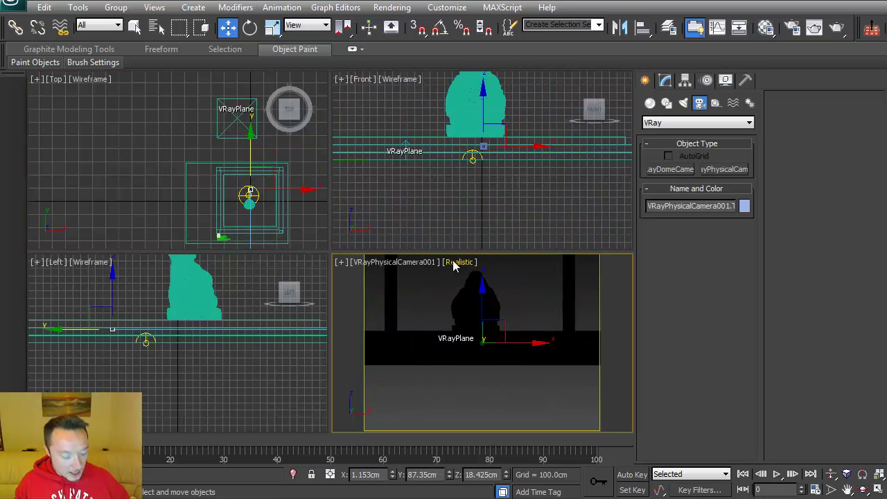
key(alt+w)
click(848, 490)
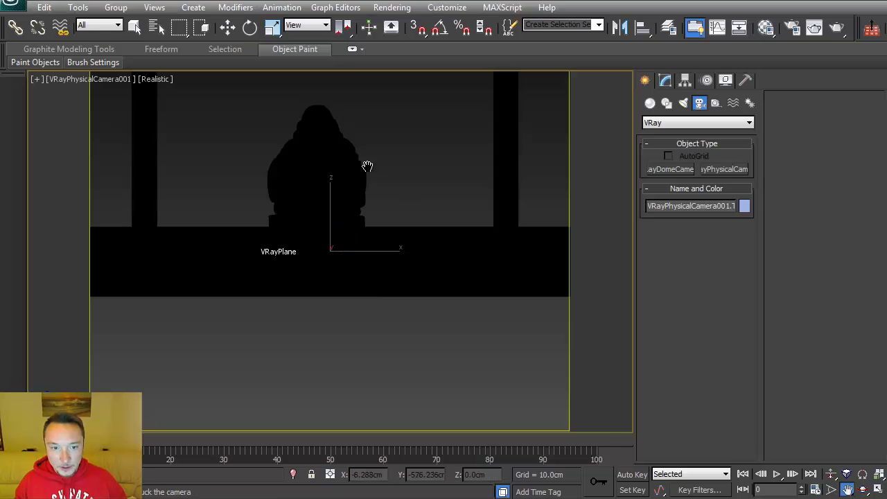
drag(367, 168, 392, 234)
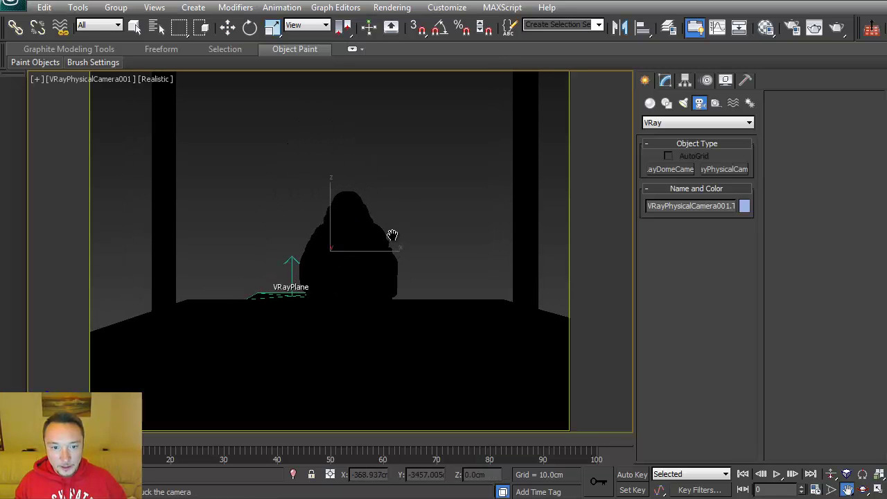
click(153, 80)
click(189, 107)
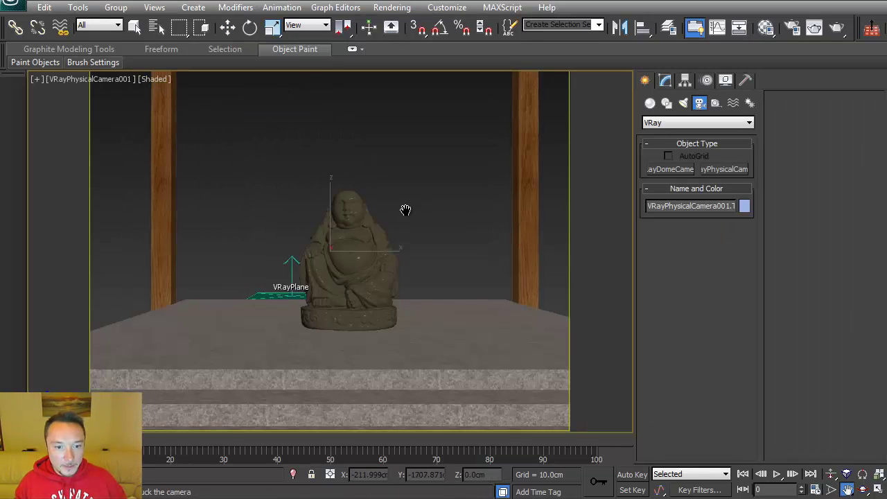
drag(406, 209, 380, 229)
click(228, 28)
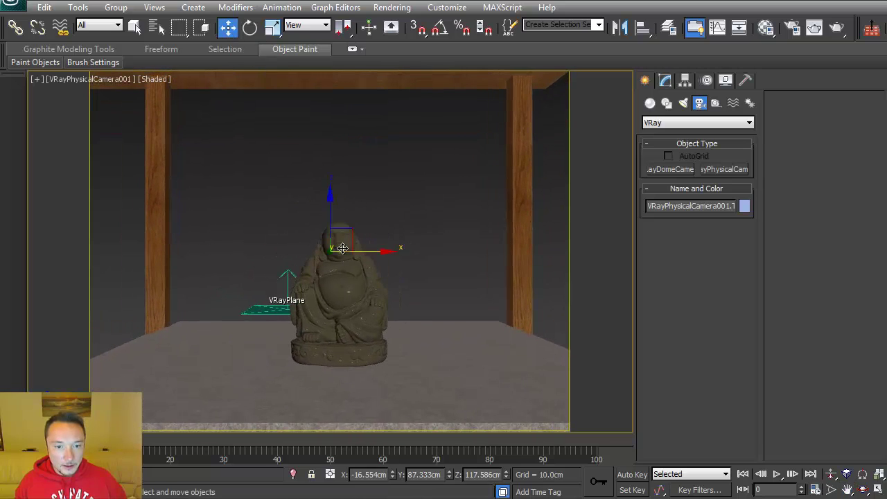
click(334, 303)
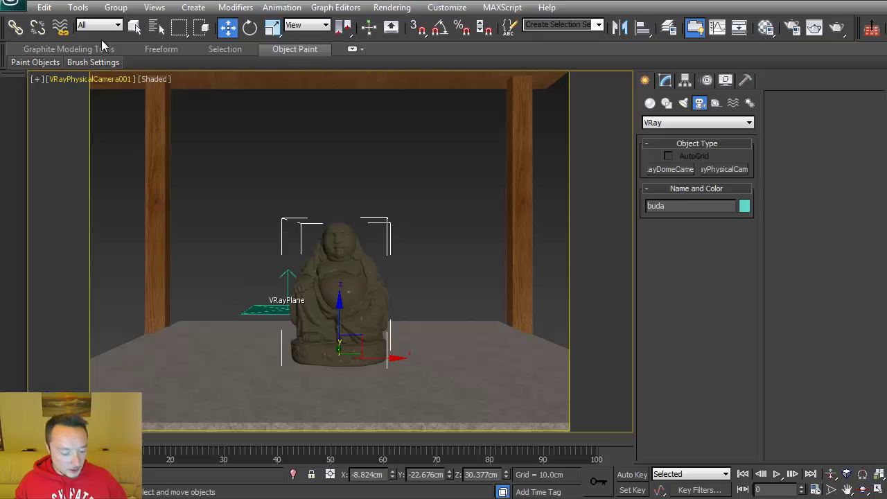
key(t)
click(349, 215)
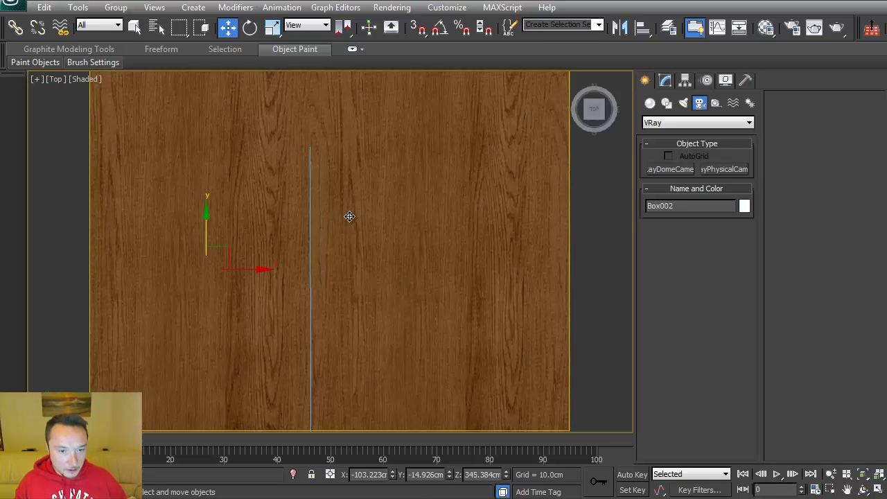
key(z)
Restore the four-viewport layout with the camera view and move the camera back along Y to about -637 cm
key(alt+w)
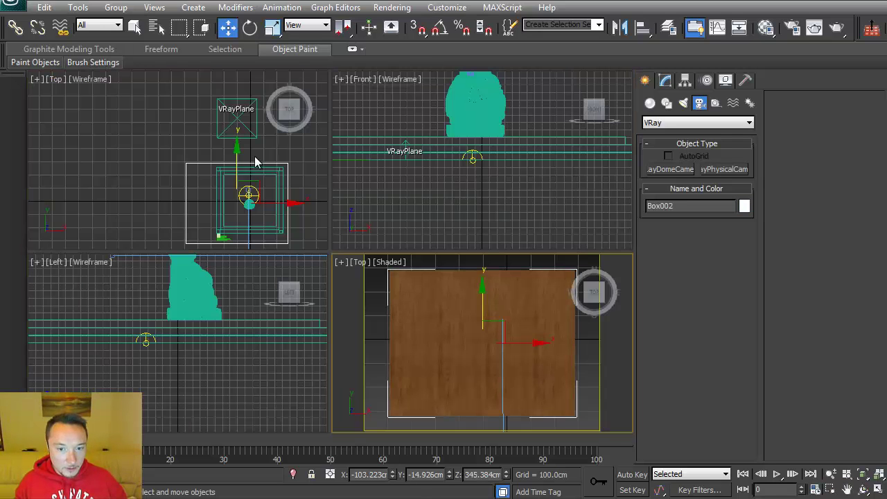
click(358, 297)
key(c)
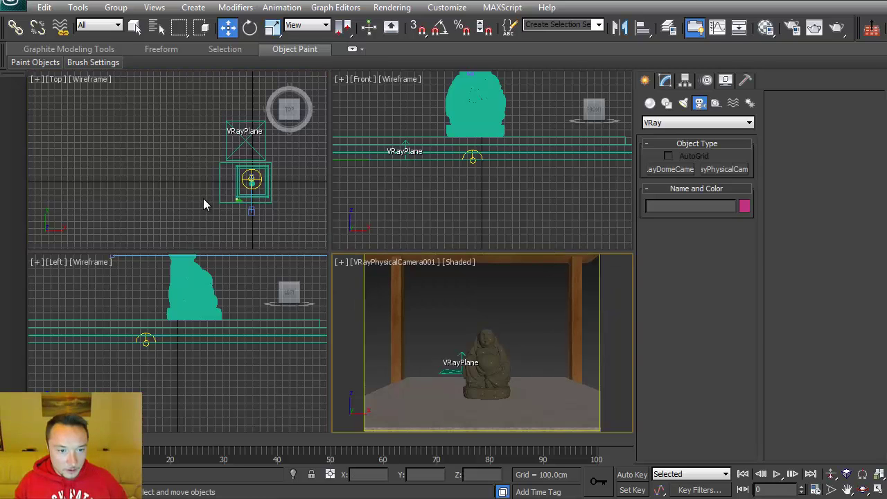
click(249, 181)
drag(251, 196, 252, 208)
click(439, 400)
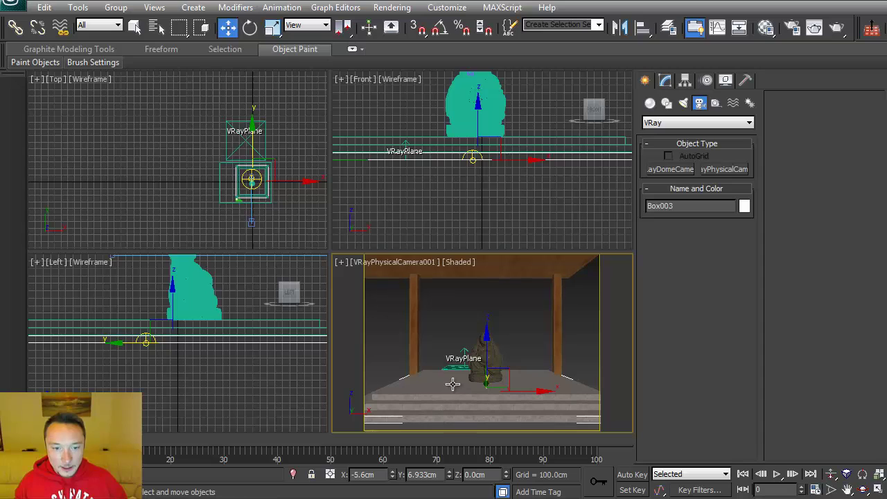
Move the camera closer to the Buddha, to Y about -560 cm, and maximize the camera view
click(231, 123)
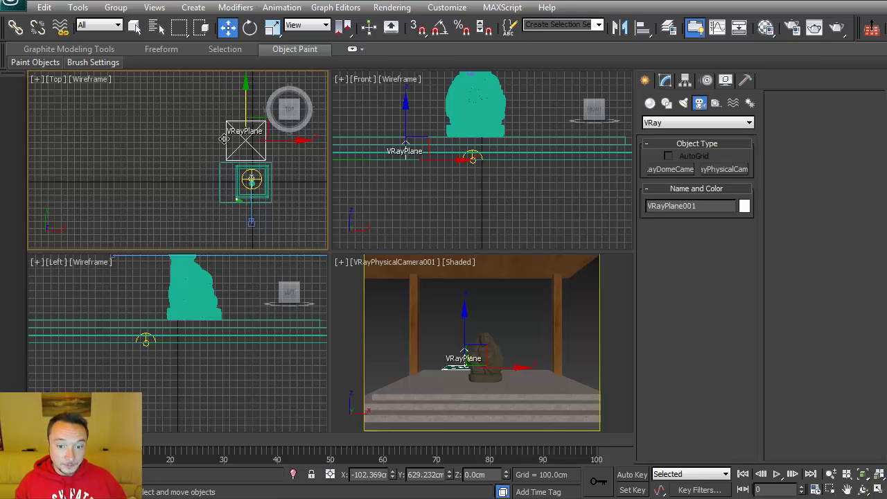
click(251, 223)
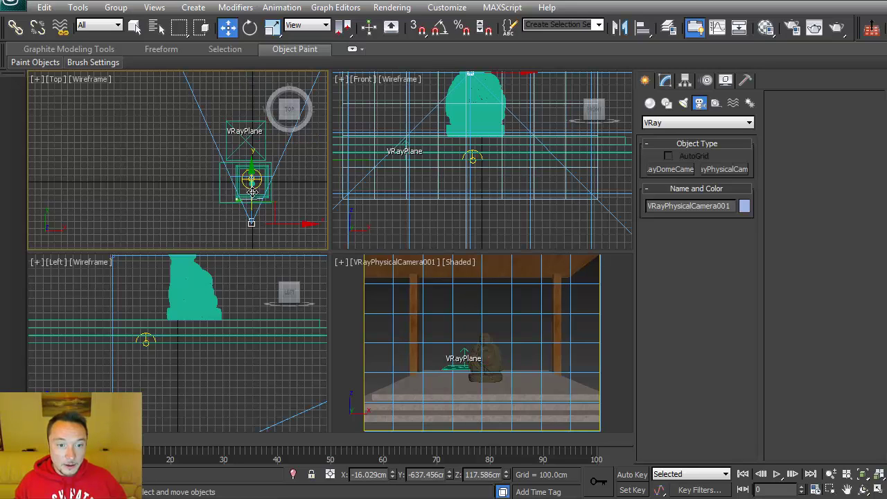
drag(252, 193, 252, 186)
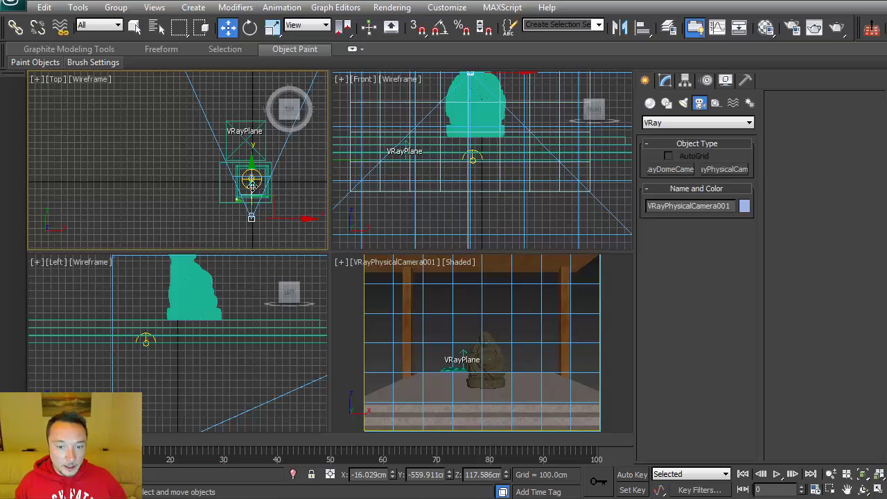
click(392, 298)
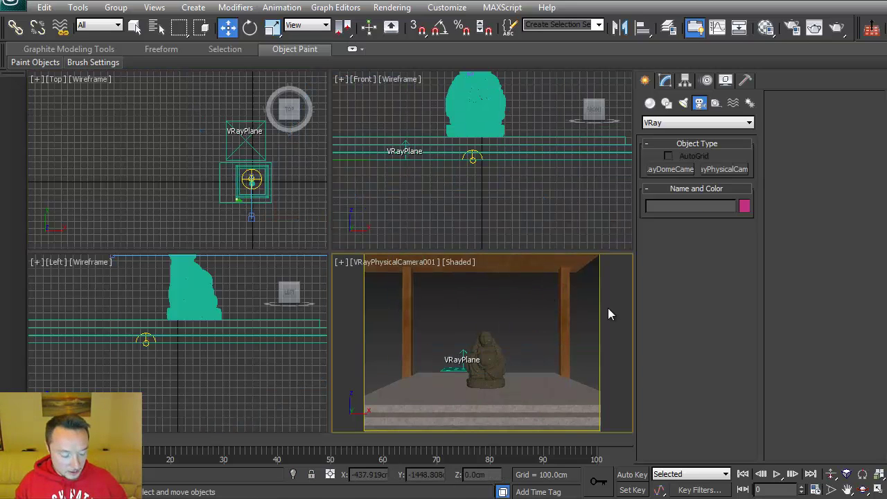
key(alt+w)
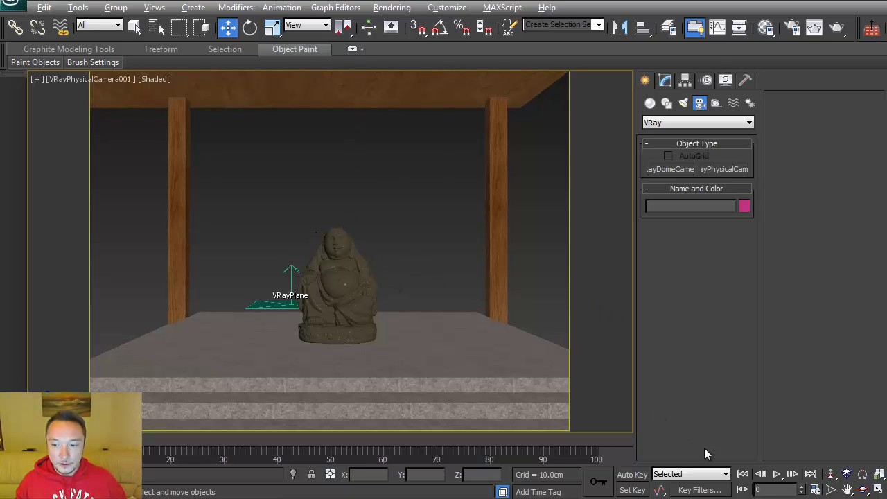
Truck the camera slightly to fine-tune the framing of the Buddha and run a production render of the camera view
click(847, 489)
drag(309, 228, 308, 223)
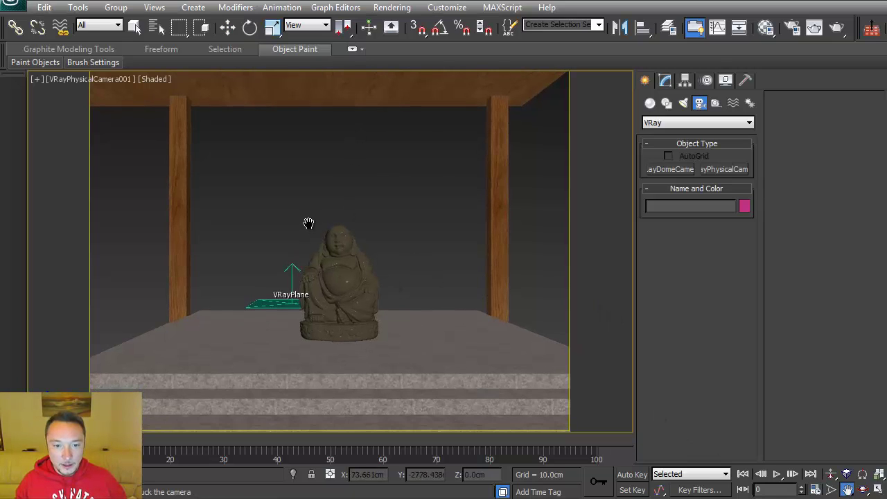
click(837, 28)
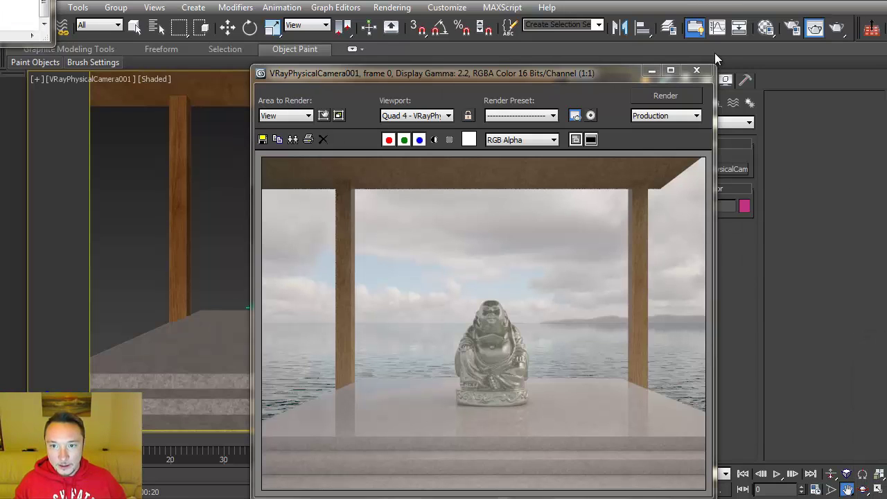
Enable V-Ray's built-in frame buffer in the render settings and dismiss the network job assignment
click(767, 28)
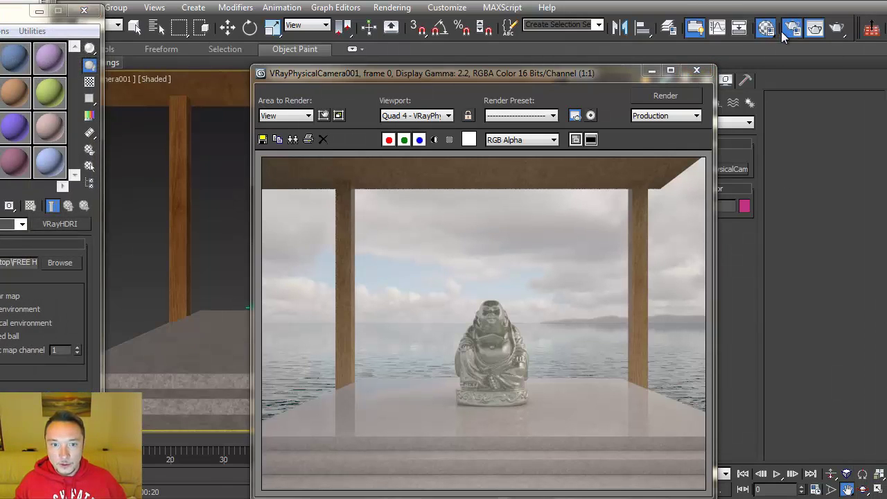
click(790, 27)
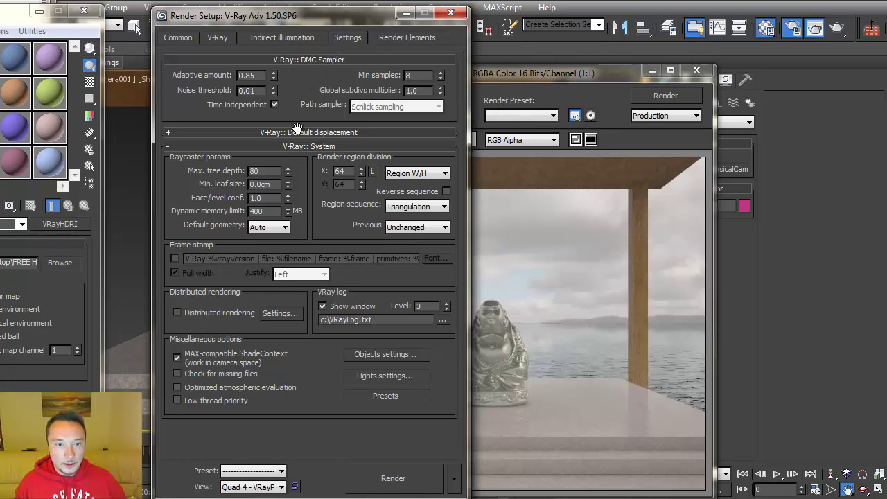
click(281, 37)
click(219, 37)
click(346, 88)
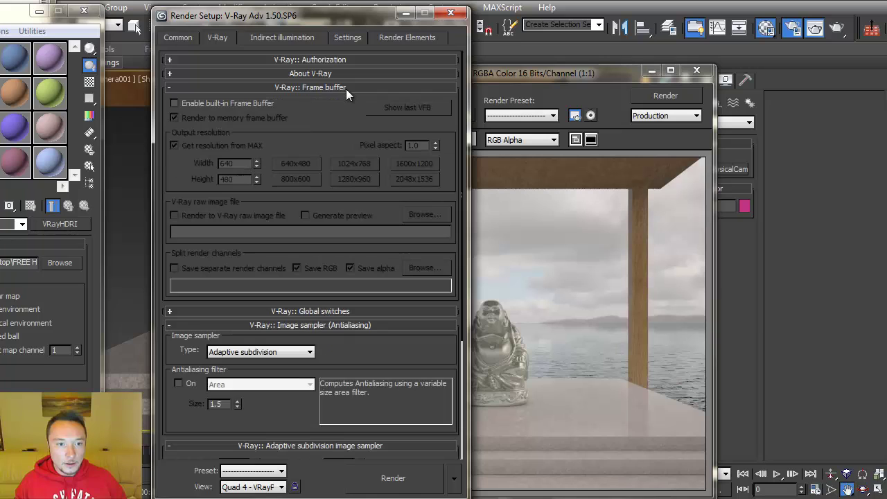
click(177, 103)
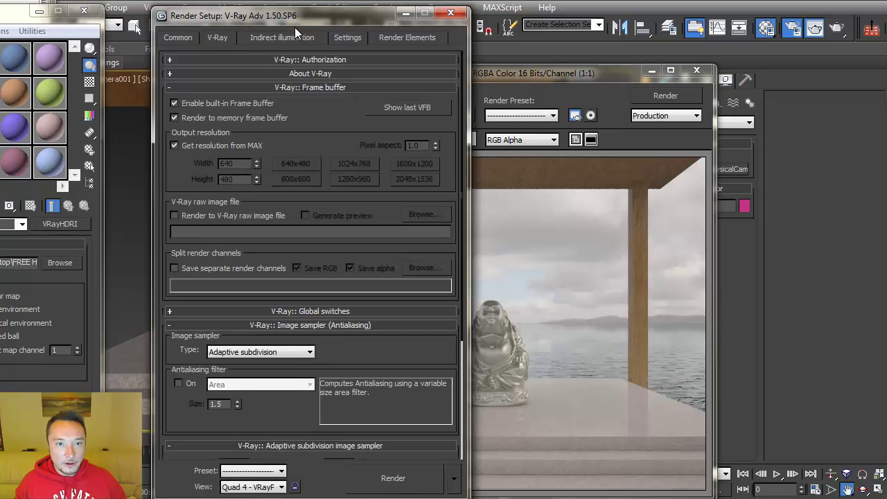
drag(291, 15, 0, 0)
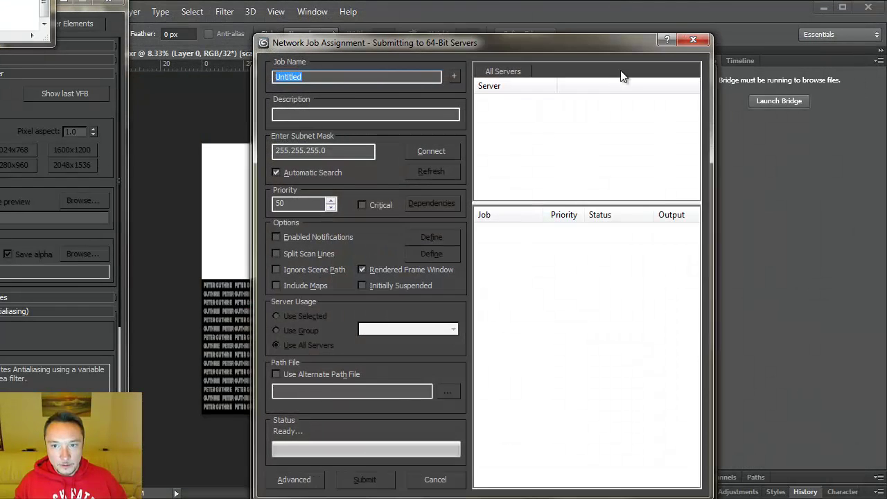
click(695, 39)
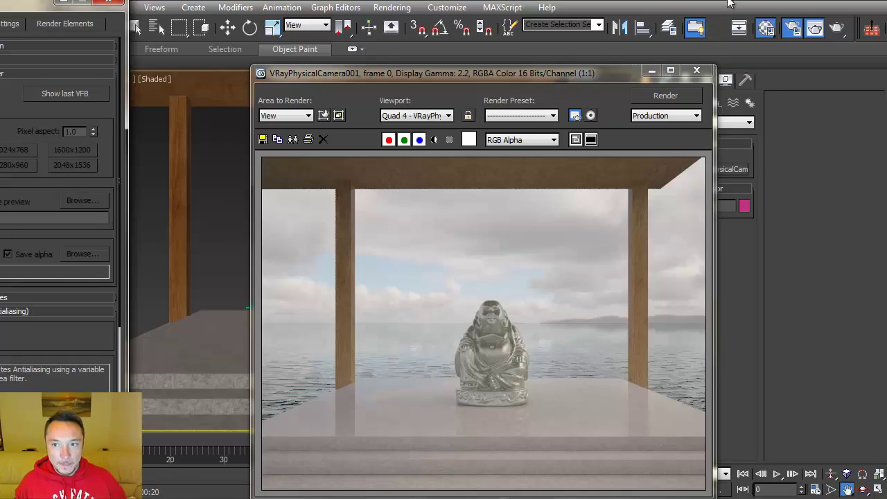
Run a test render in the V-Ray frame buffer, stop it, and close the render windows, render settings and material editor
click(837, 26)
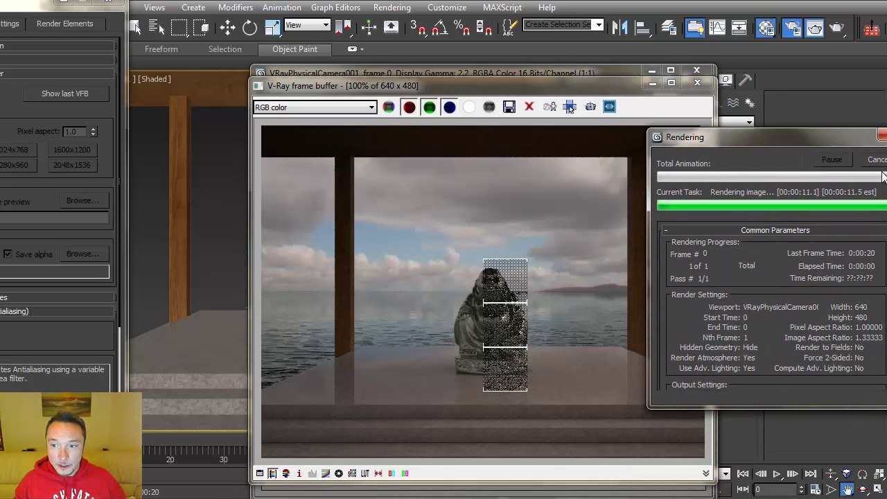
click(878, 160)
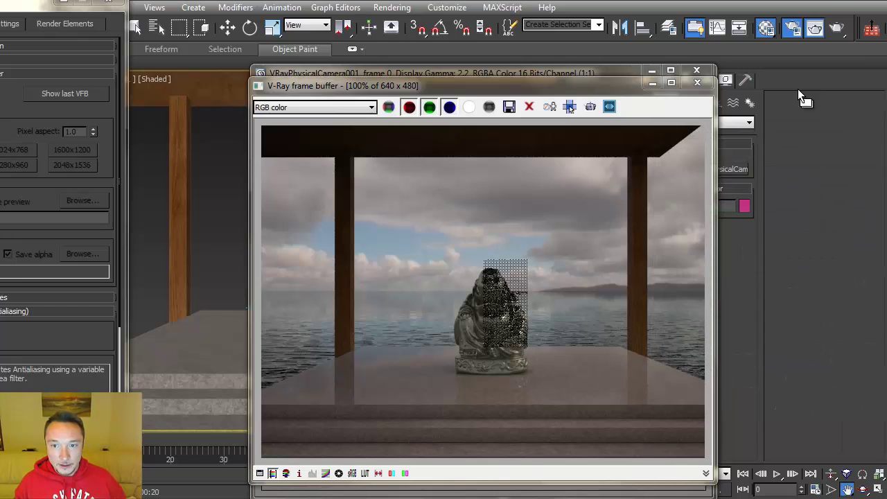
click(698, 82)
click(697, 71)
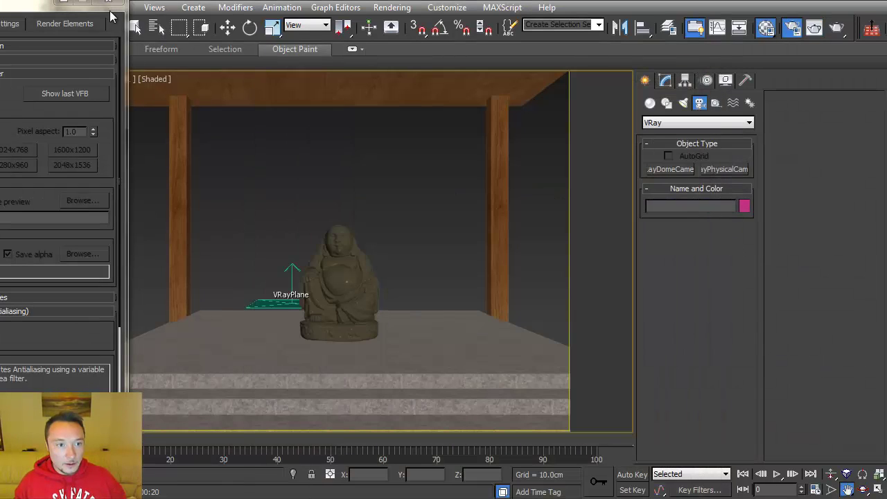
click(109, 2)
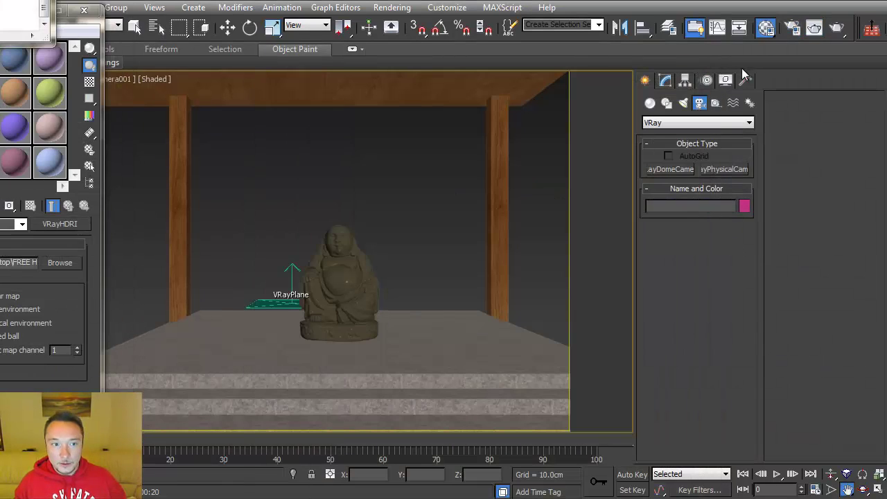
click(84, 10)
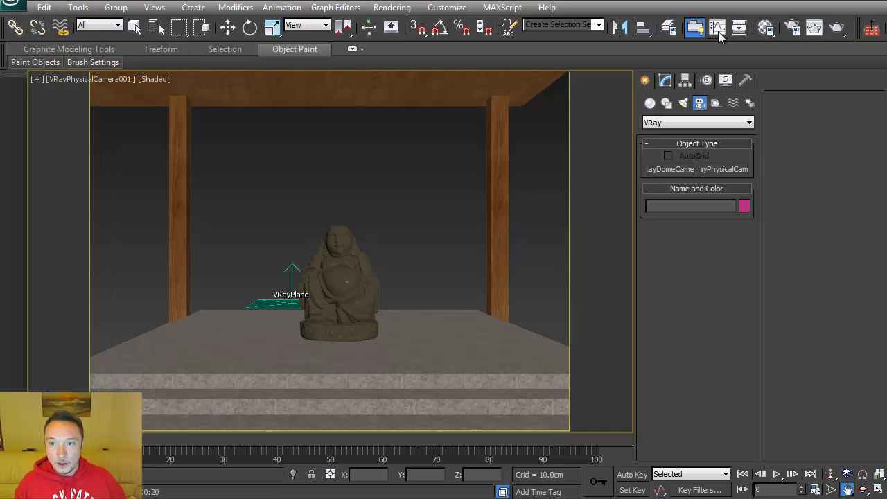
Set the gamma of the VRayHDRI sky map to 0.75 and close the material editor
click(765, 27)
drag(17, 10, 303, 20)
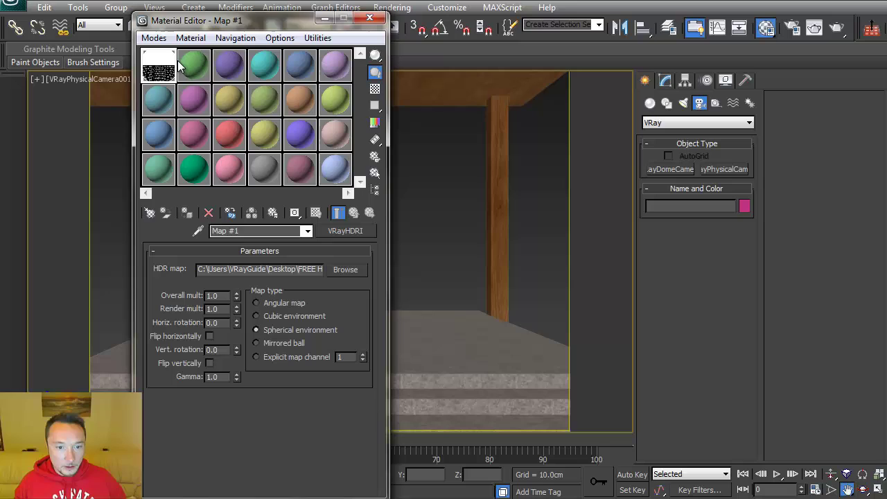
double_click(219, 376)
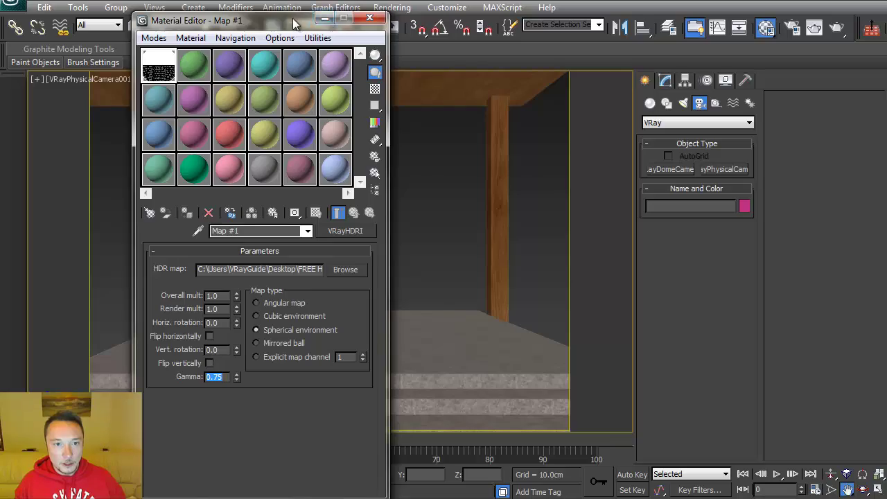
drag(291, 20, 37, 13)
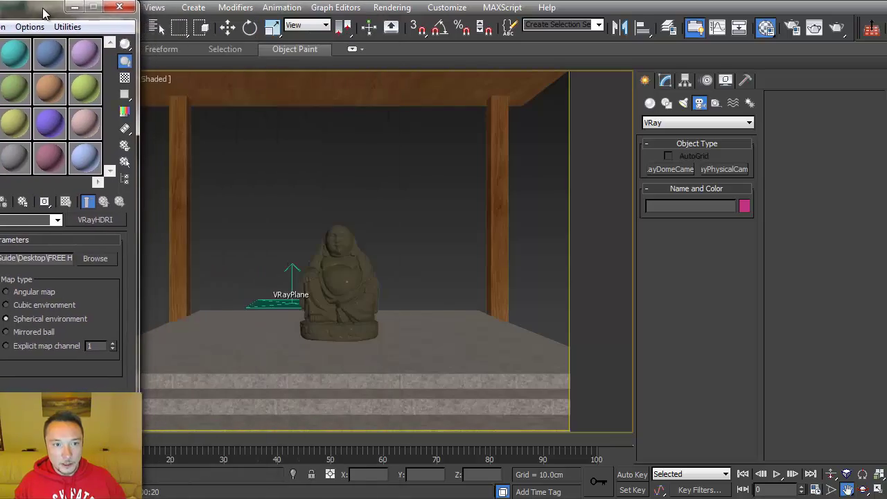
click(115, 11)
Test render the camera view with the adjusted sky gamma, then stop the render and close the frame buffer
click(837, 28)
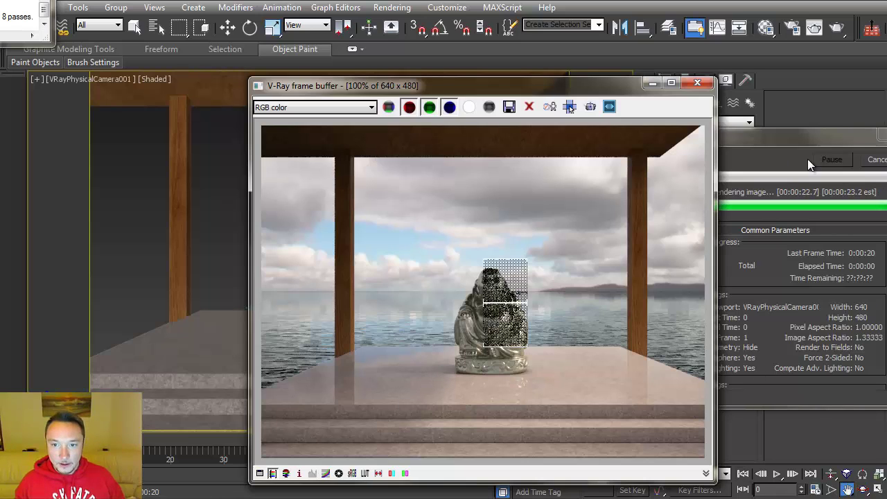
click(874, 163)
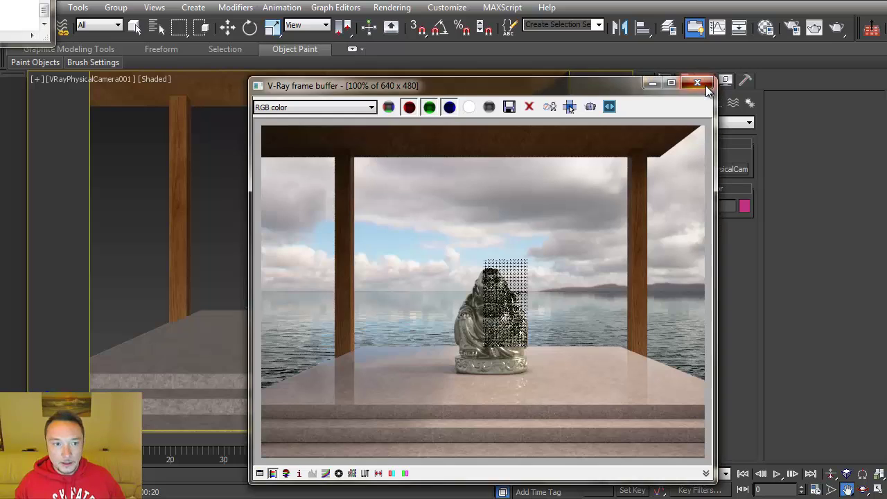
click(697, 82)
Consult the sun rotation guidelines on the freesky2013 page in the browser, then set the VRayHDRI map's horizontal rotation to 45 in 3ds Max
click(766, 28)
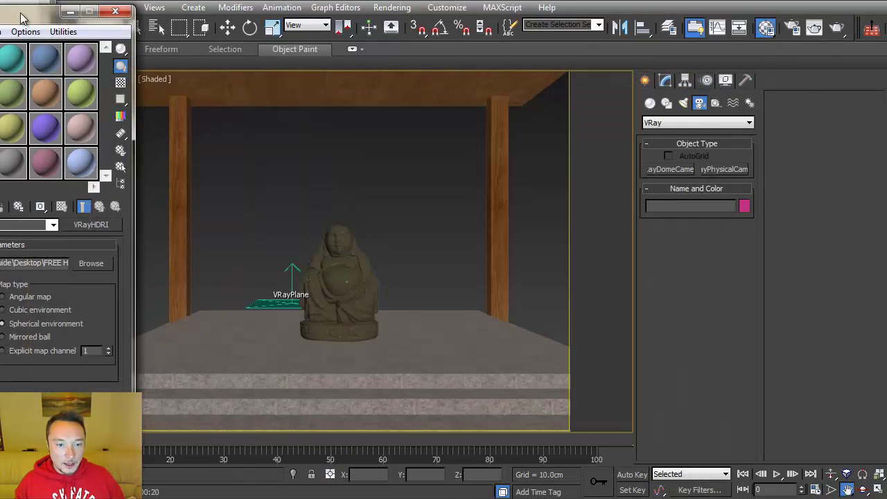
drag(31, 21, 282, 26)
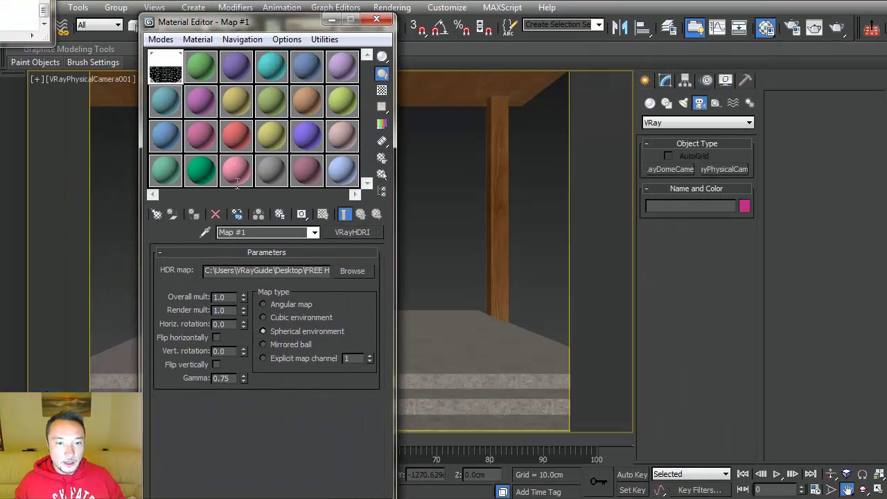
key(alt+Tab)
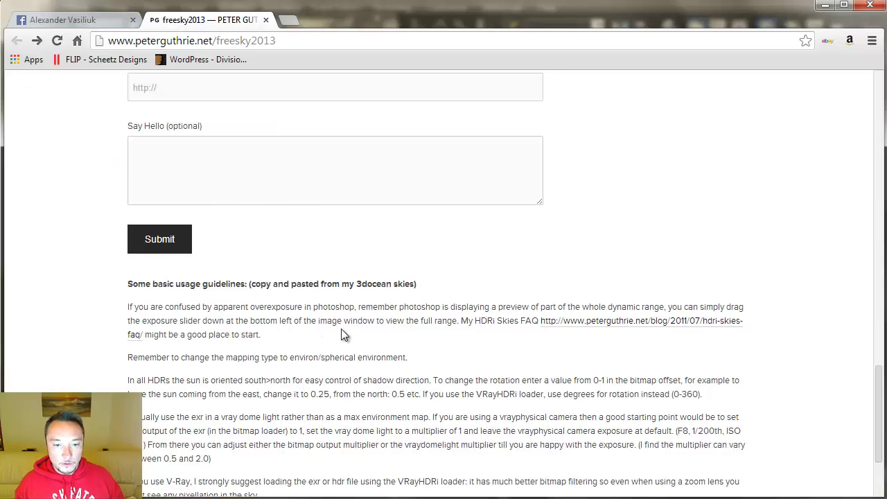
scroll(344, 334, down, 1)
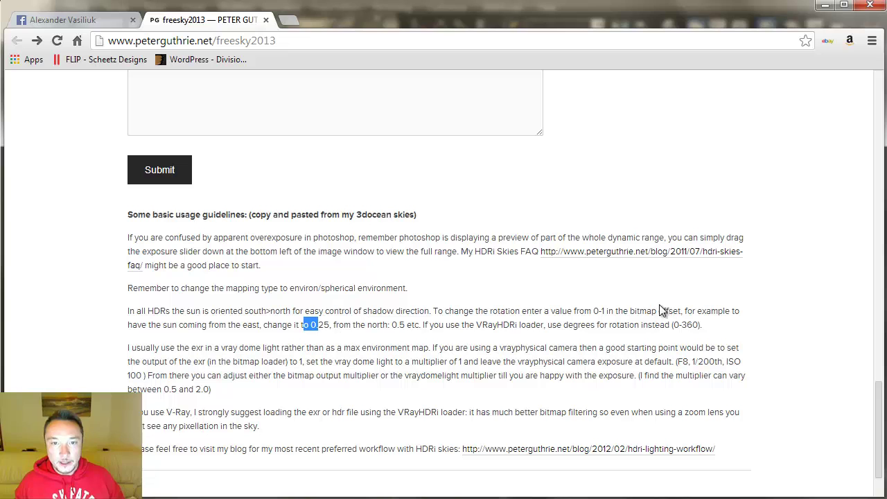
drag(676, 310, 681, 311)
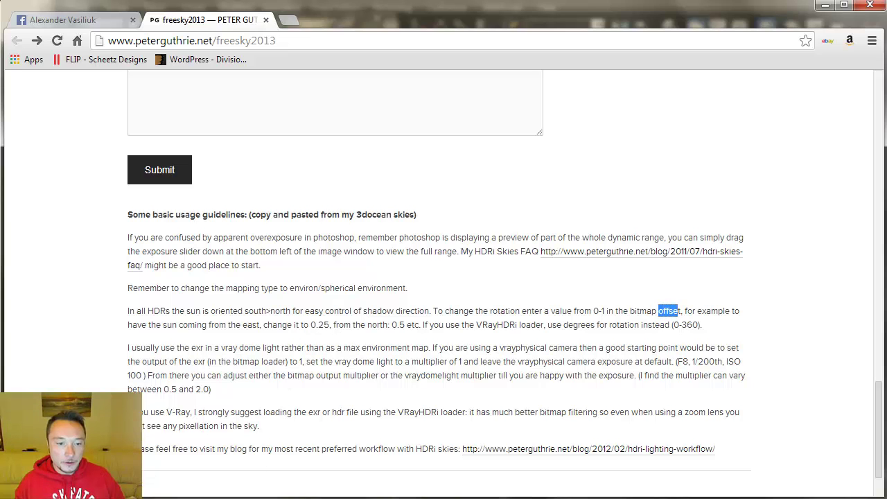
key(alt+Tab)
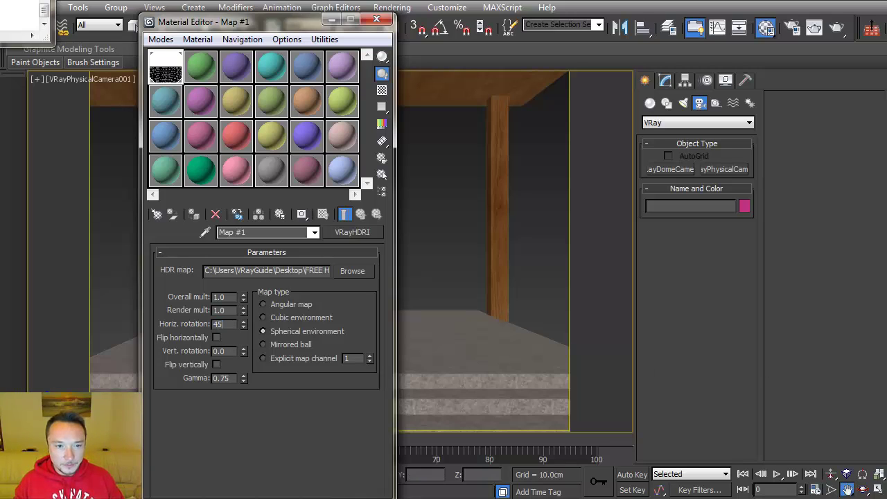
text(45)
key(Return)
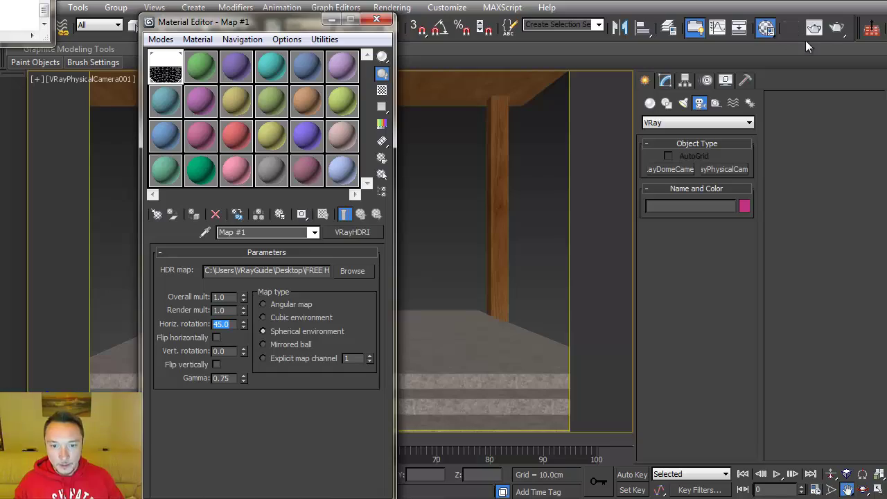
Test render the camera view with the sky rotated 45 degrees and stop the render partway
click(837, 27)
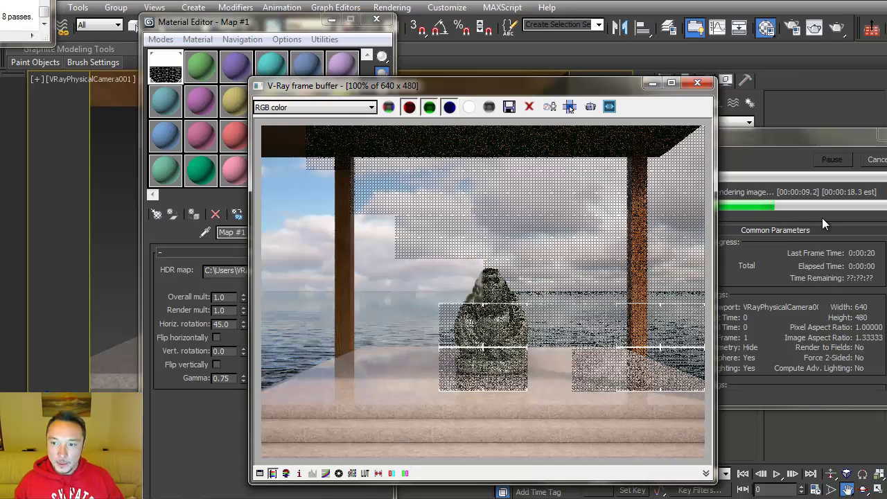
click(876, 160)
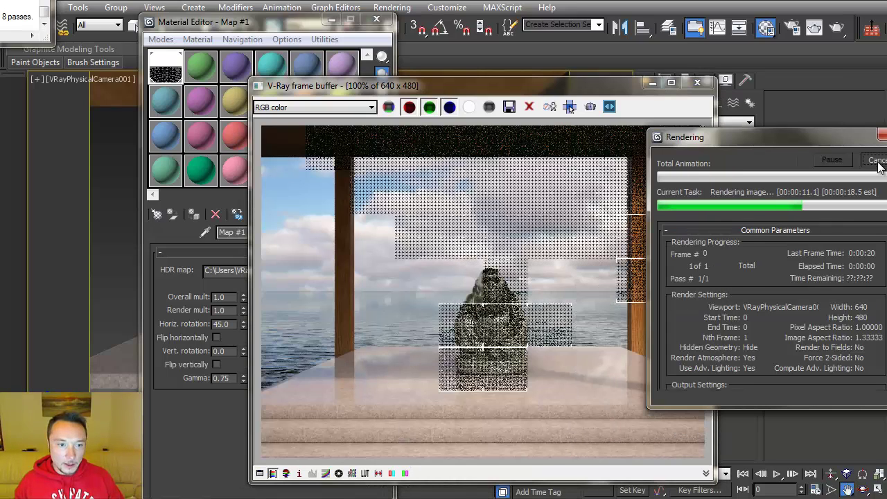
click(876, 161)
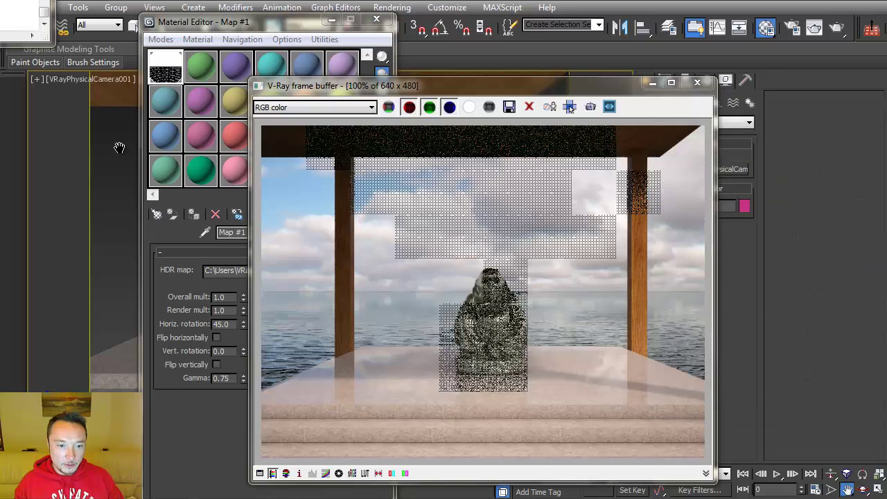
Set the sky map's horizontal rotation to 90, run a test render and stop it partway
click(184, 310)
text(90)
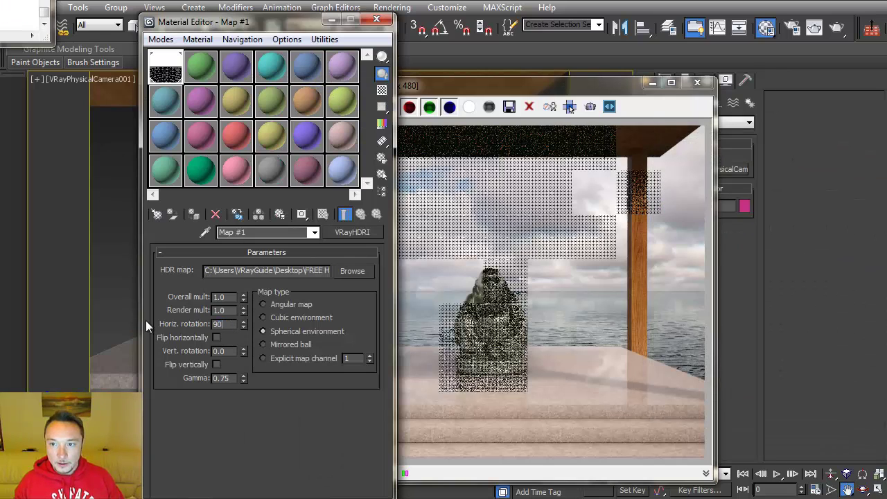
key(Return)
click(837, 29)
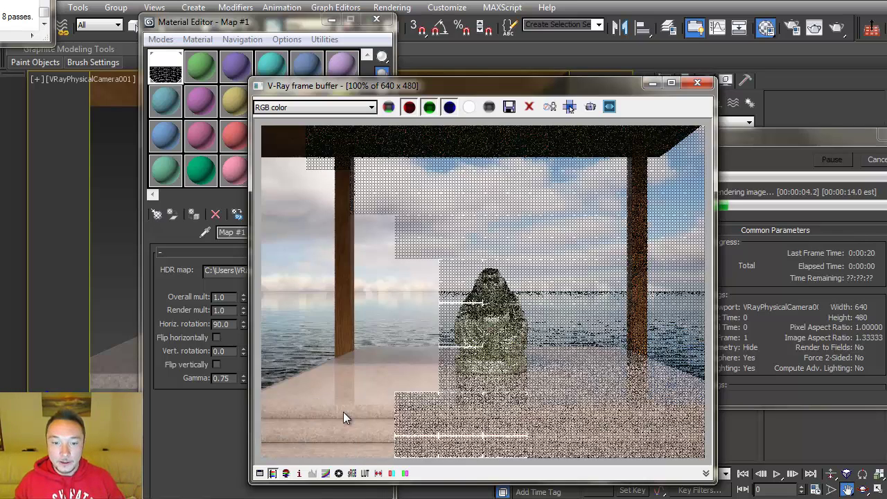
click(876, 161)
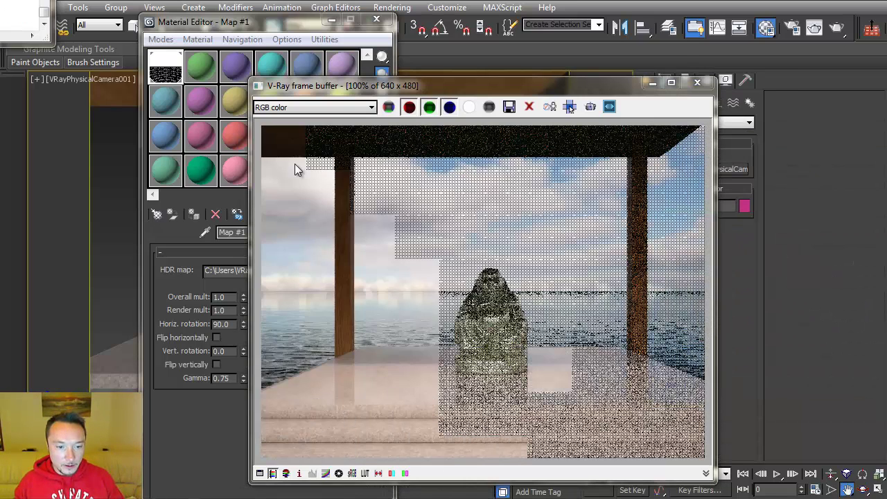
Set the sky map's horizontal rotation to 135, run a test render and stop it partway
click(181, 268)
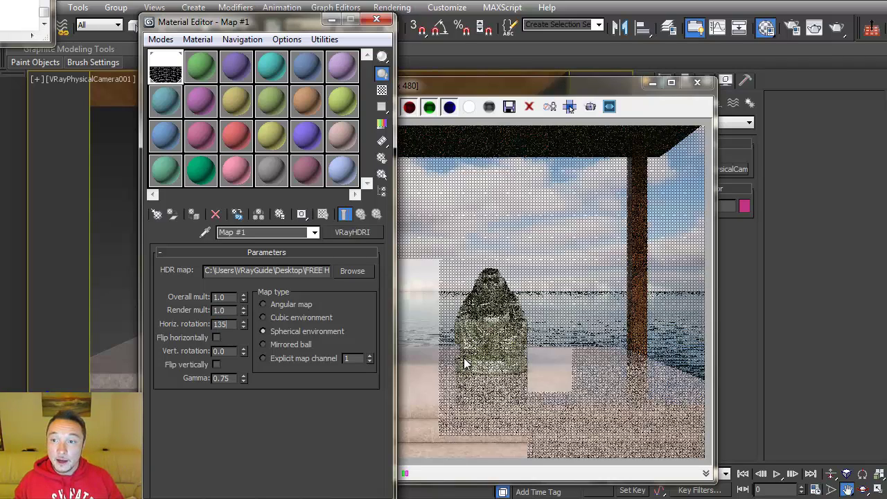
key(Return)
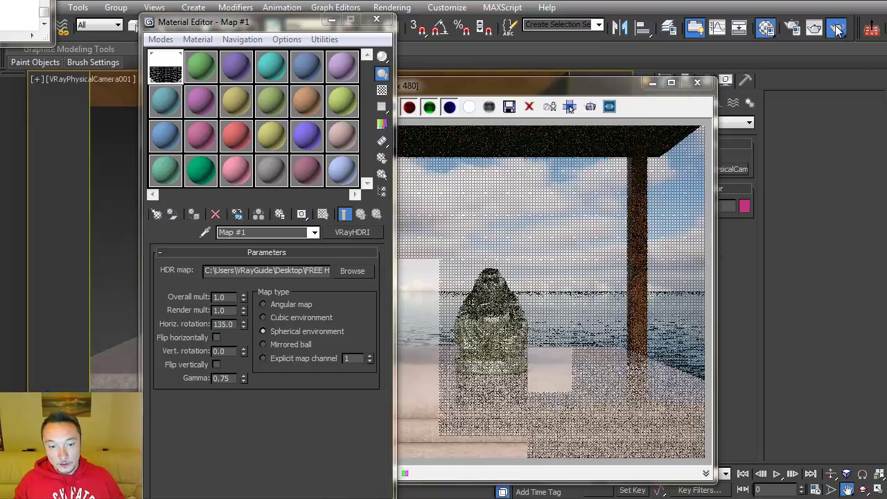
click(835, 27)
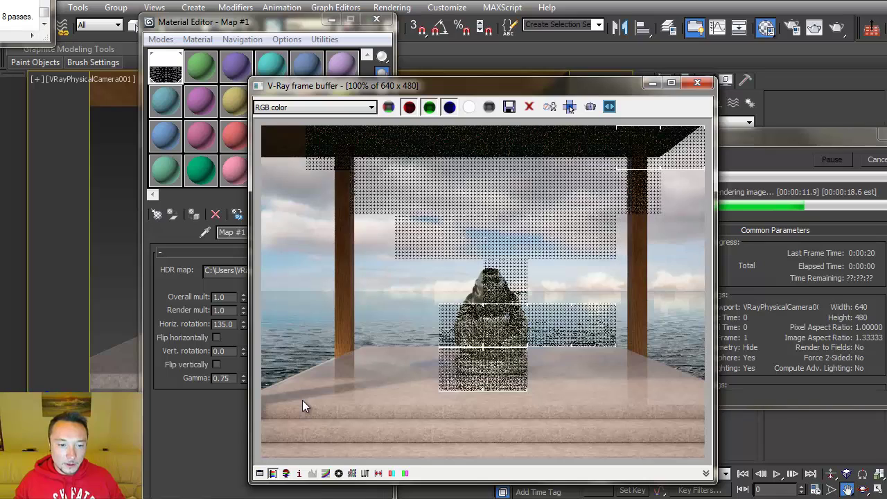
click(872, 161)
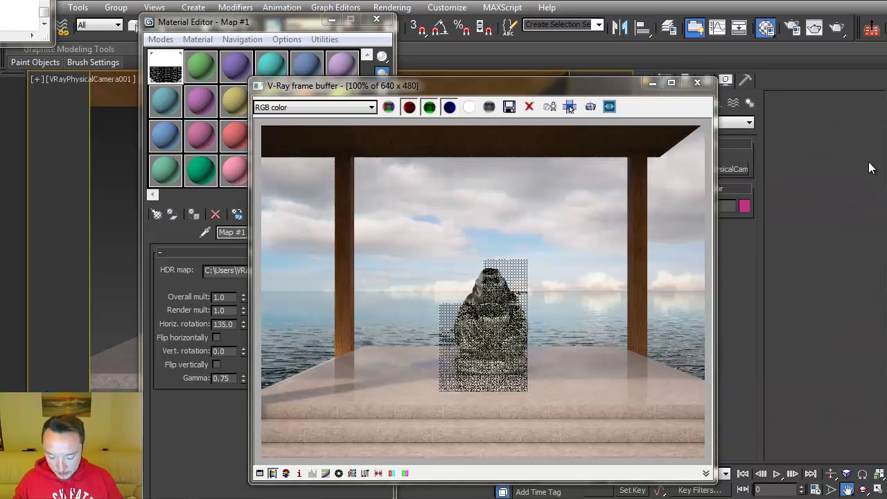
Test render the scene with the sky map's horizontal rotation at 195 and again at 255, closing the frame buffer at the end
click(222, 324)
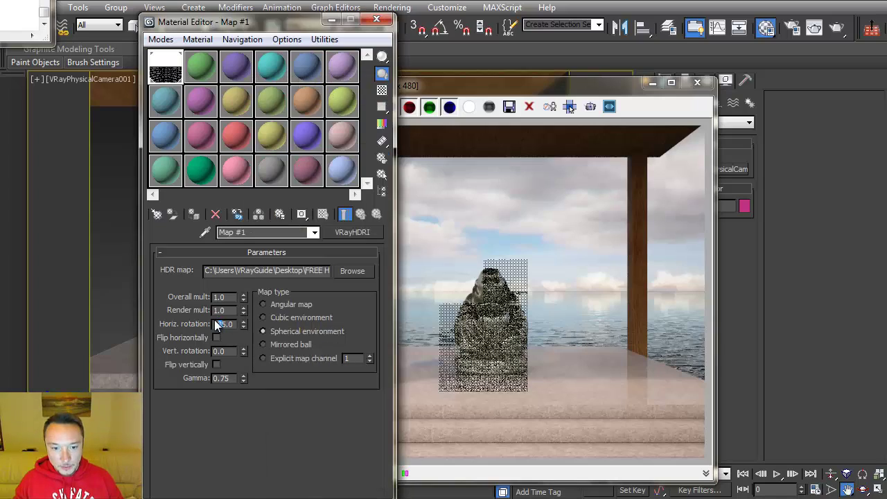
click(843, 31)
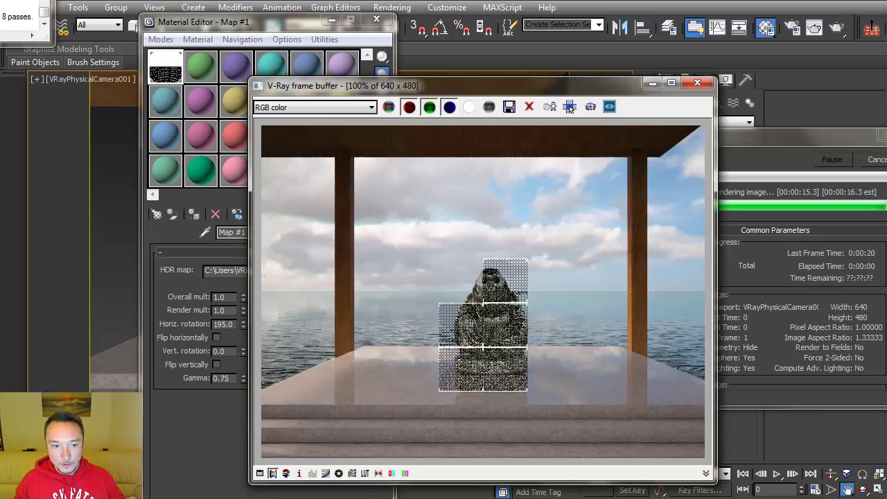
click(220, 324)
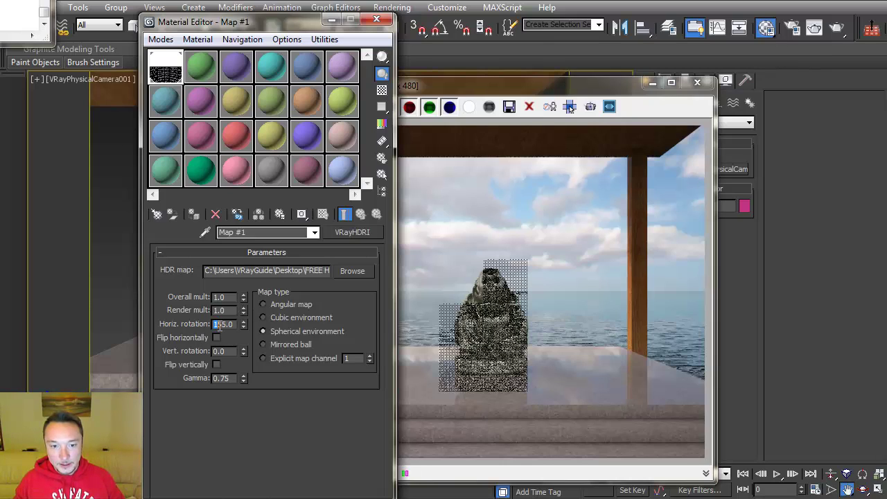
key(Return)
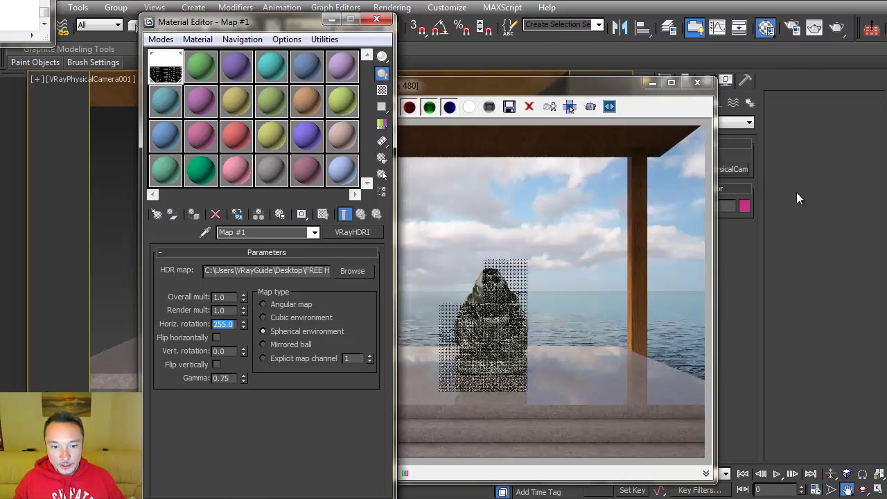
click(835, 28)
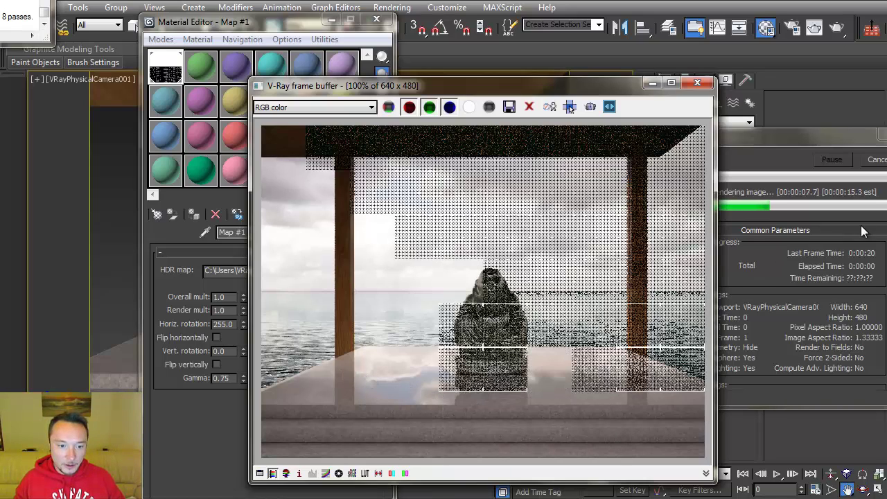
click(770, 126)
click(697, 83)
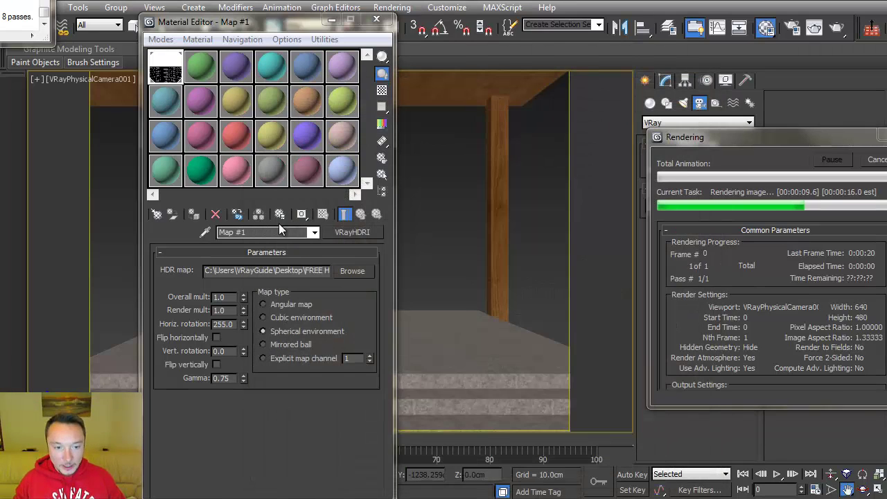
Set the sky map's horizontal rotation to 45 and start a test render of the camera view
double_click(223, 323)
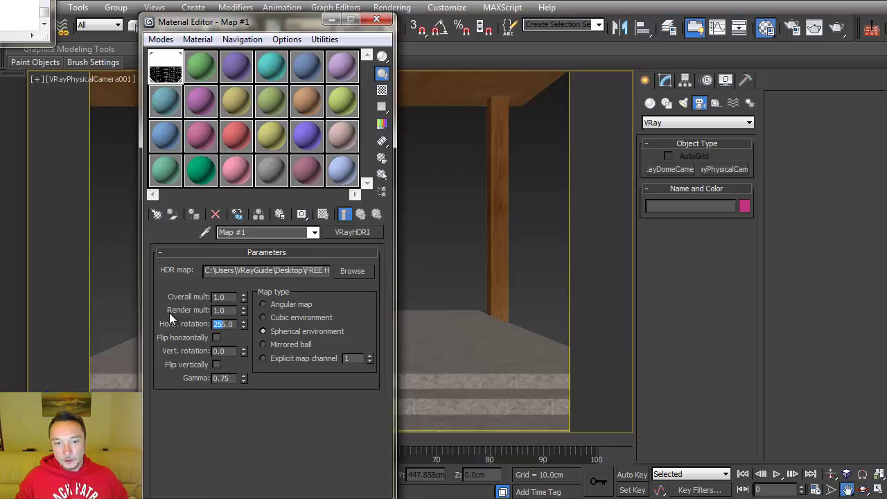
text(45)
key(Return)
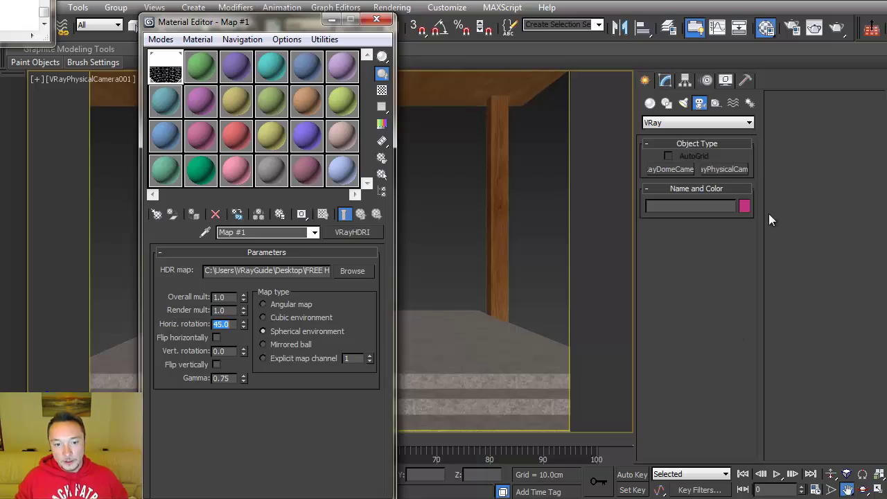
click(837, 31)
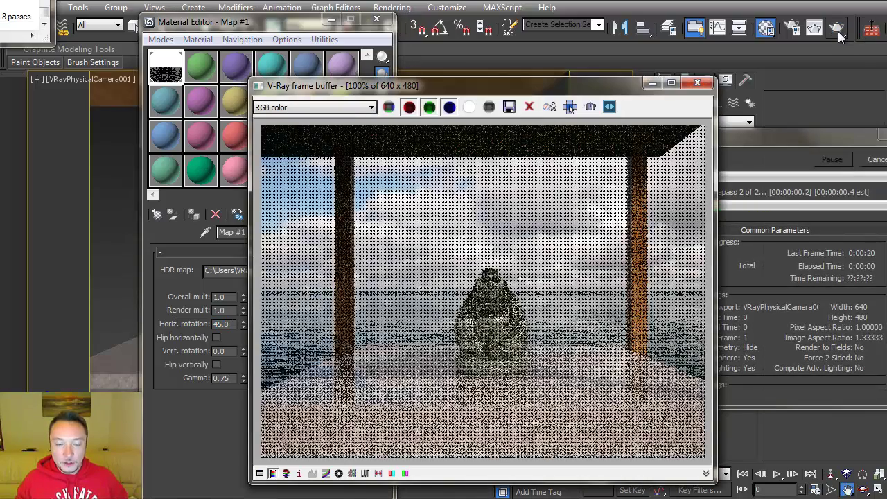